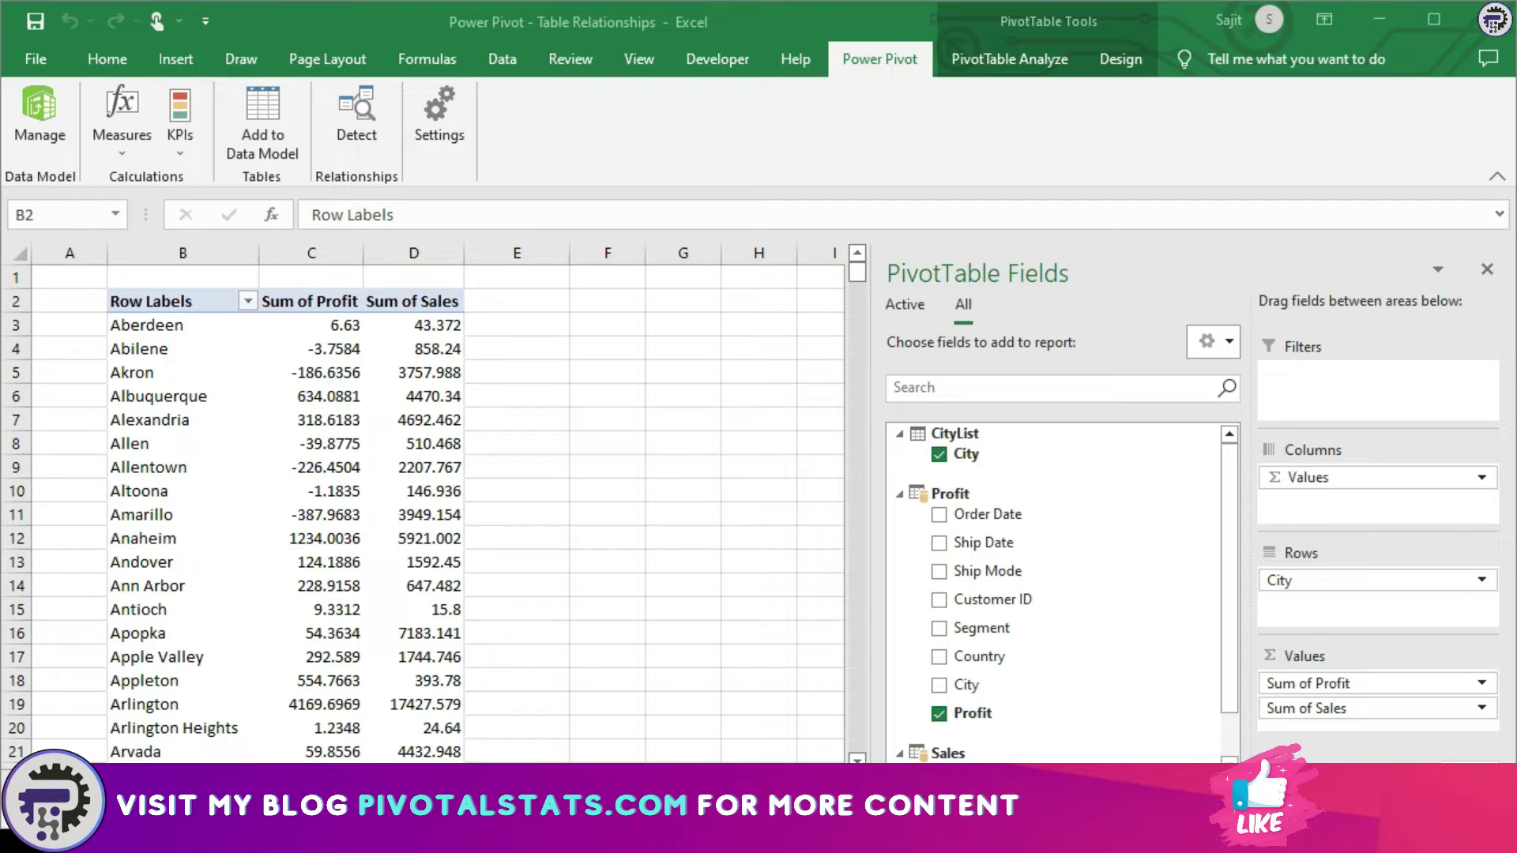
left_click(237, 382)
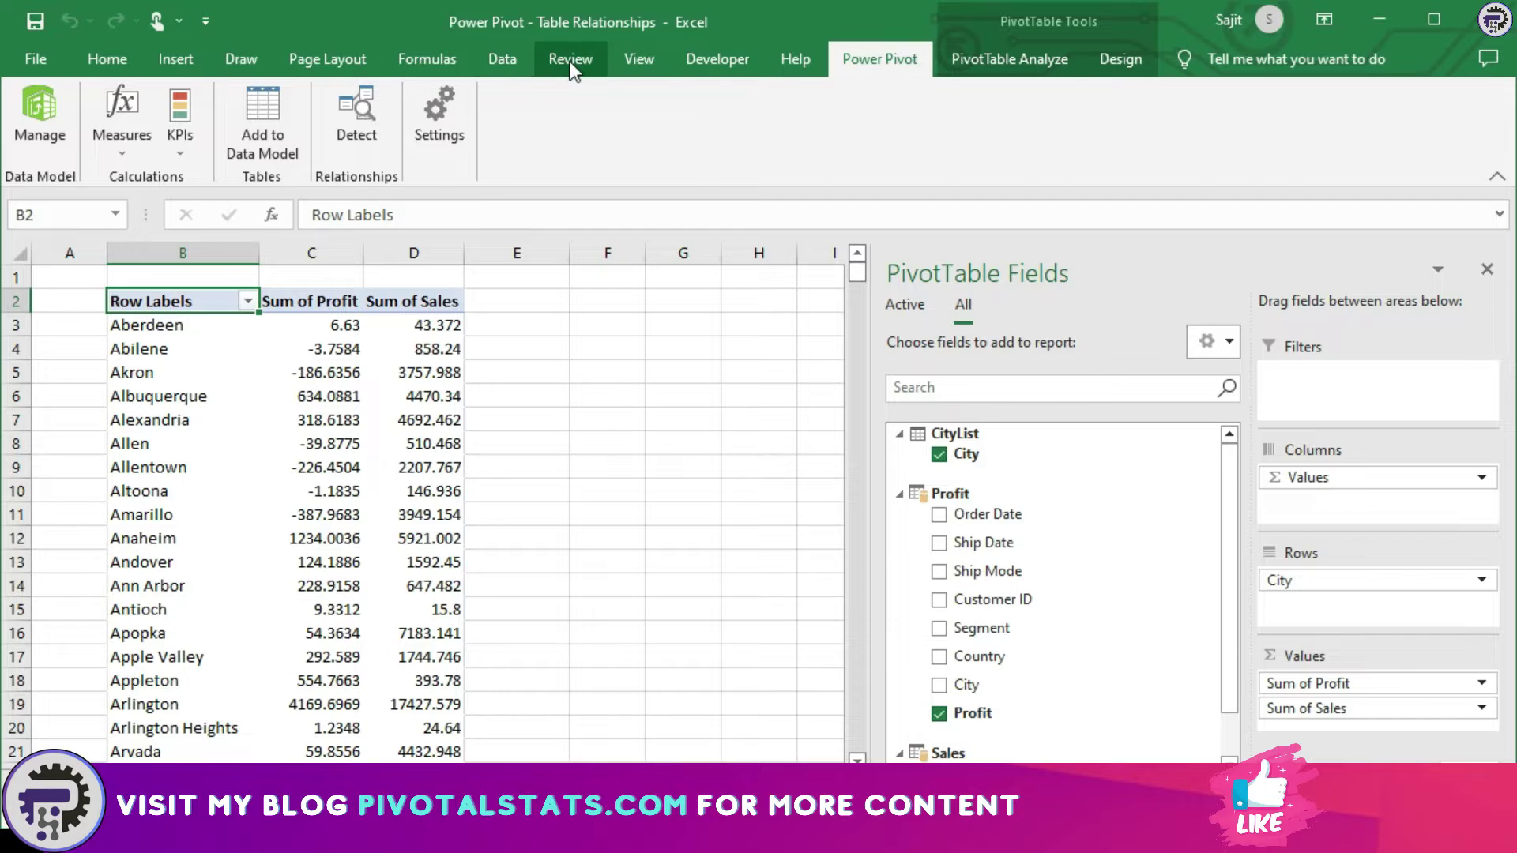
left_click(606, 395)
left_click(176, 58)
left_click(45, 118)
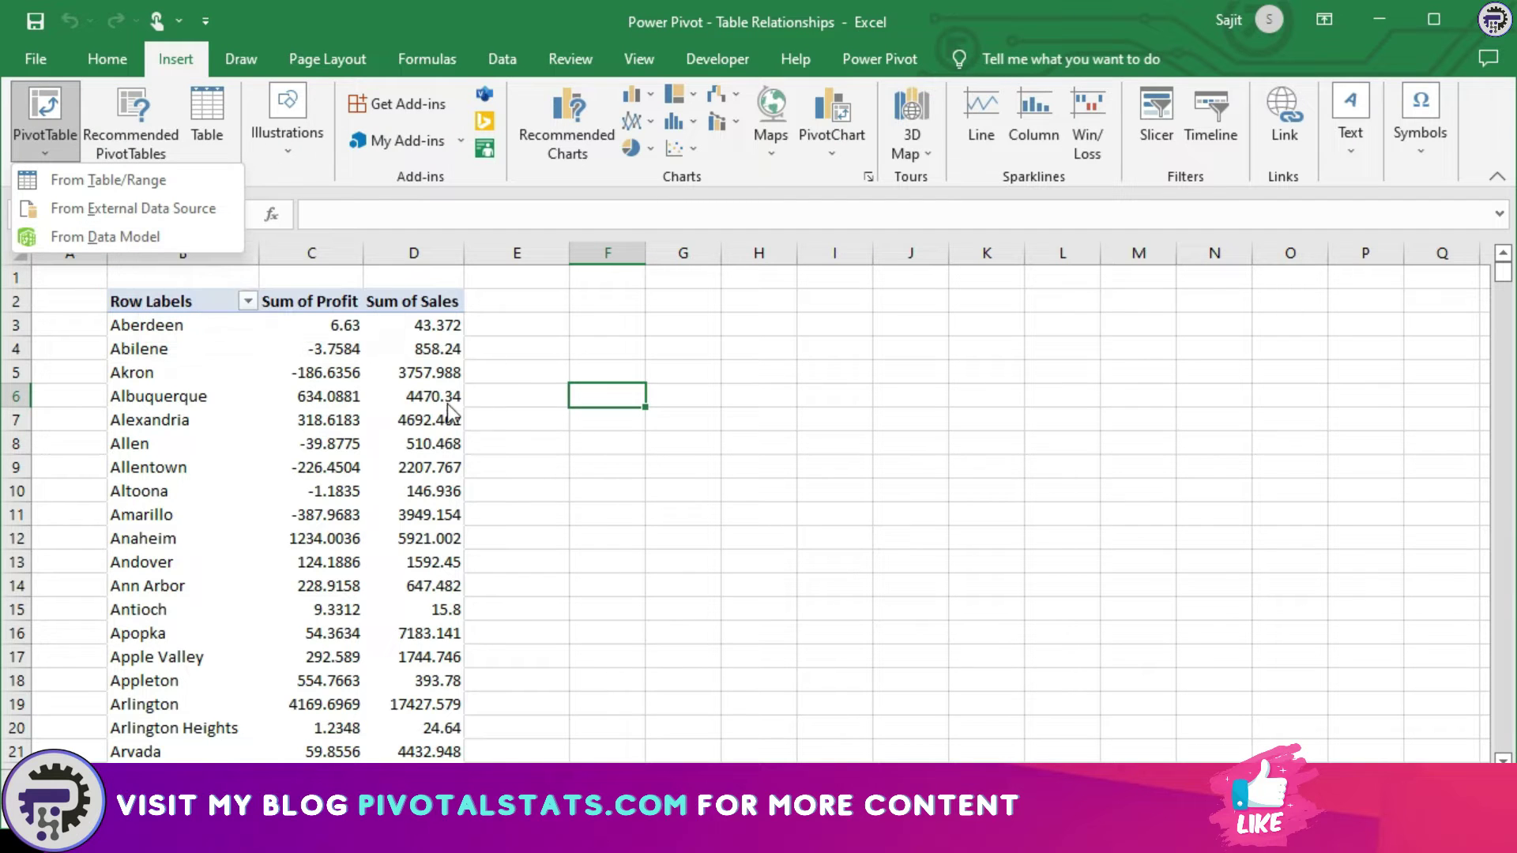
left_click(368, 493)
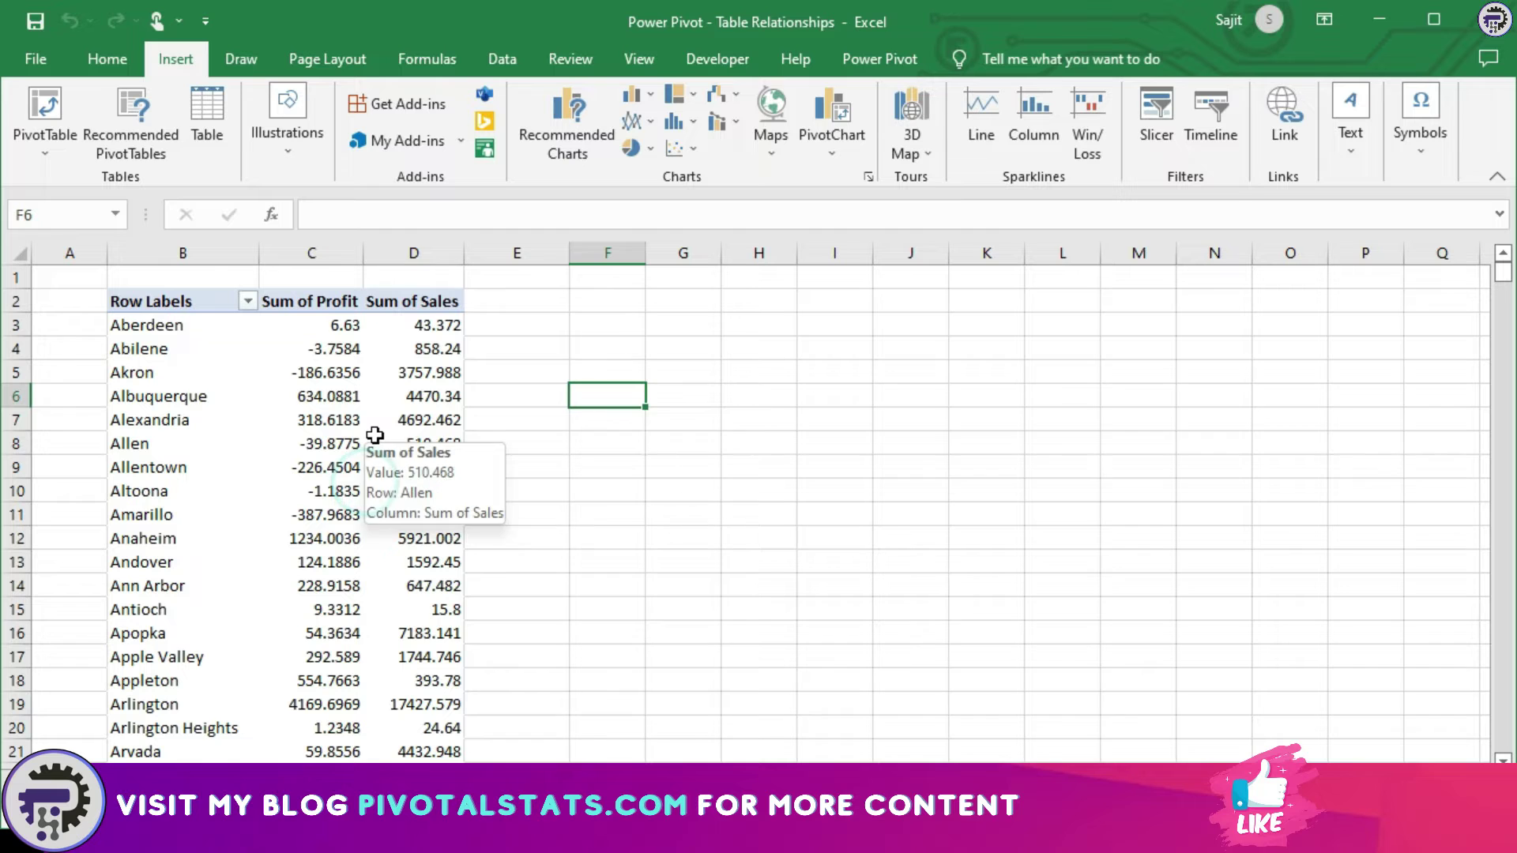
Step: Examine the calculated field and calculated item options available for the existing pivot table
left_click(376, 435)
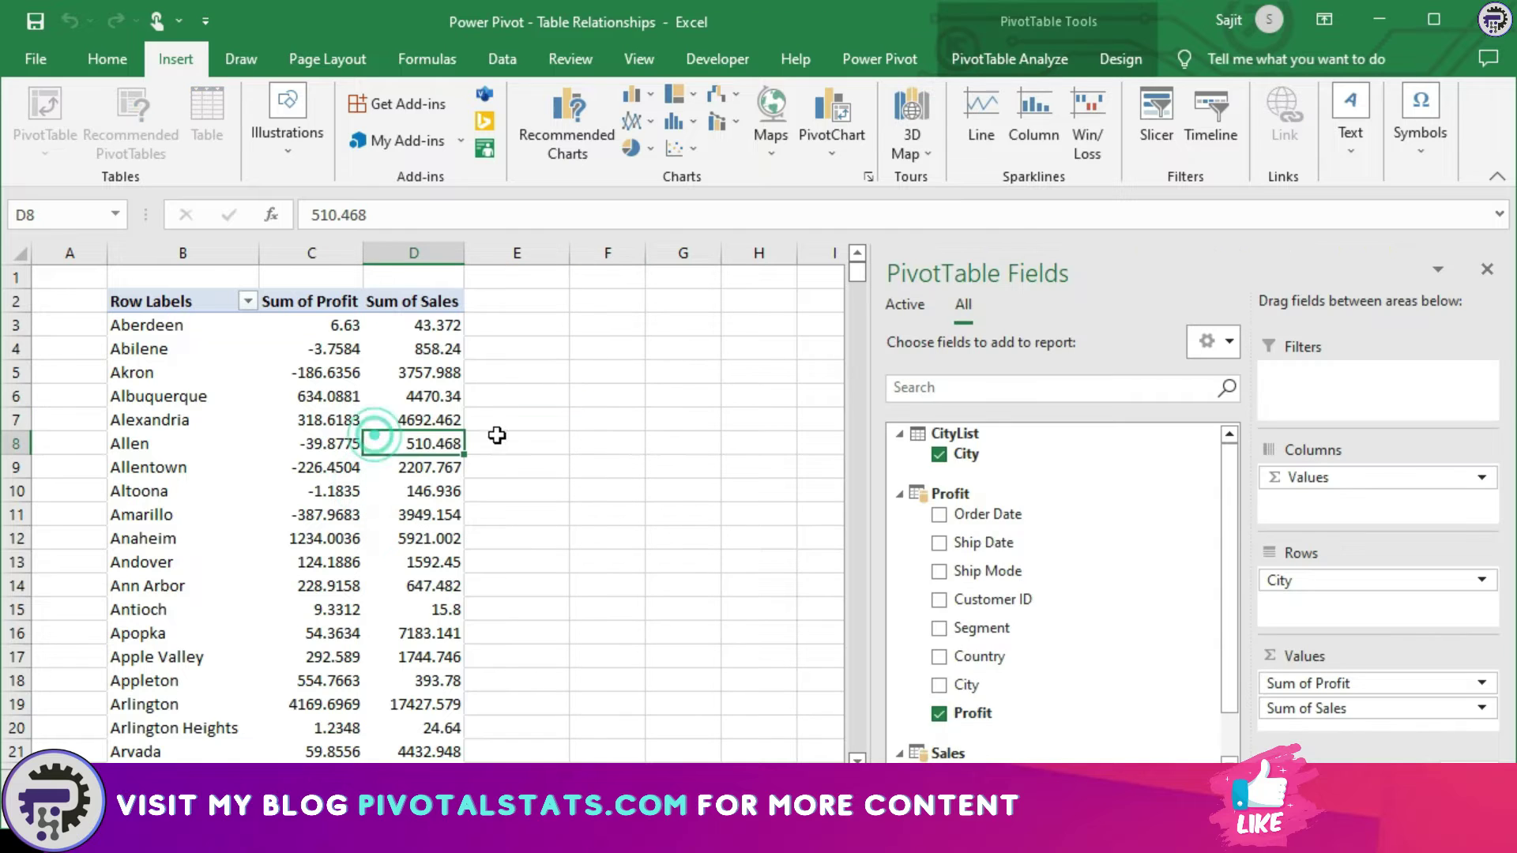
left_click(1000, 59)
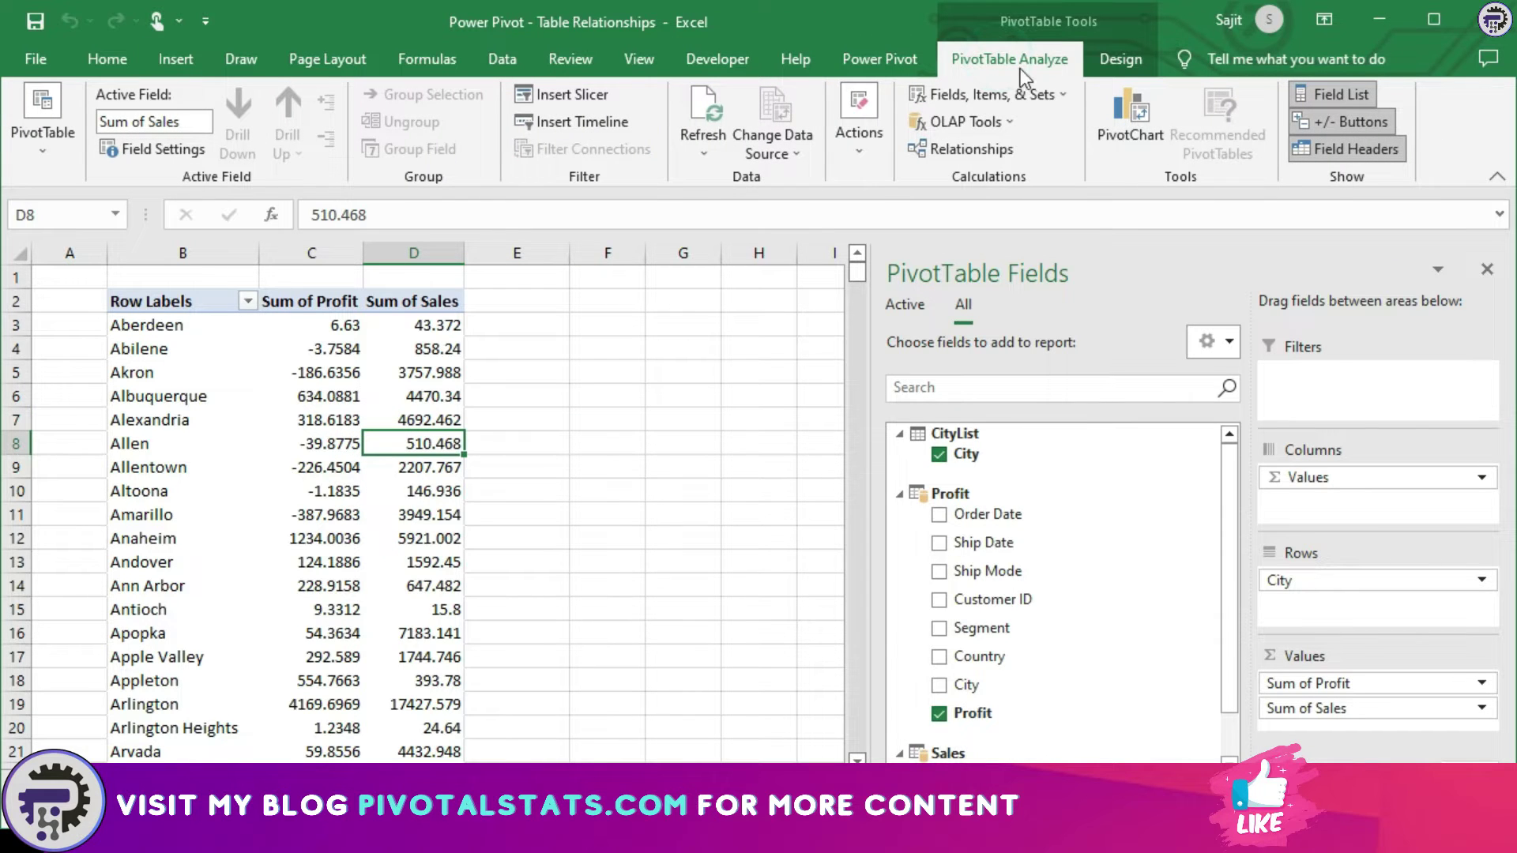
left_click(1063, 96)
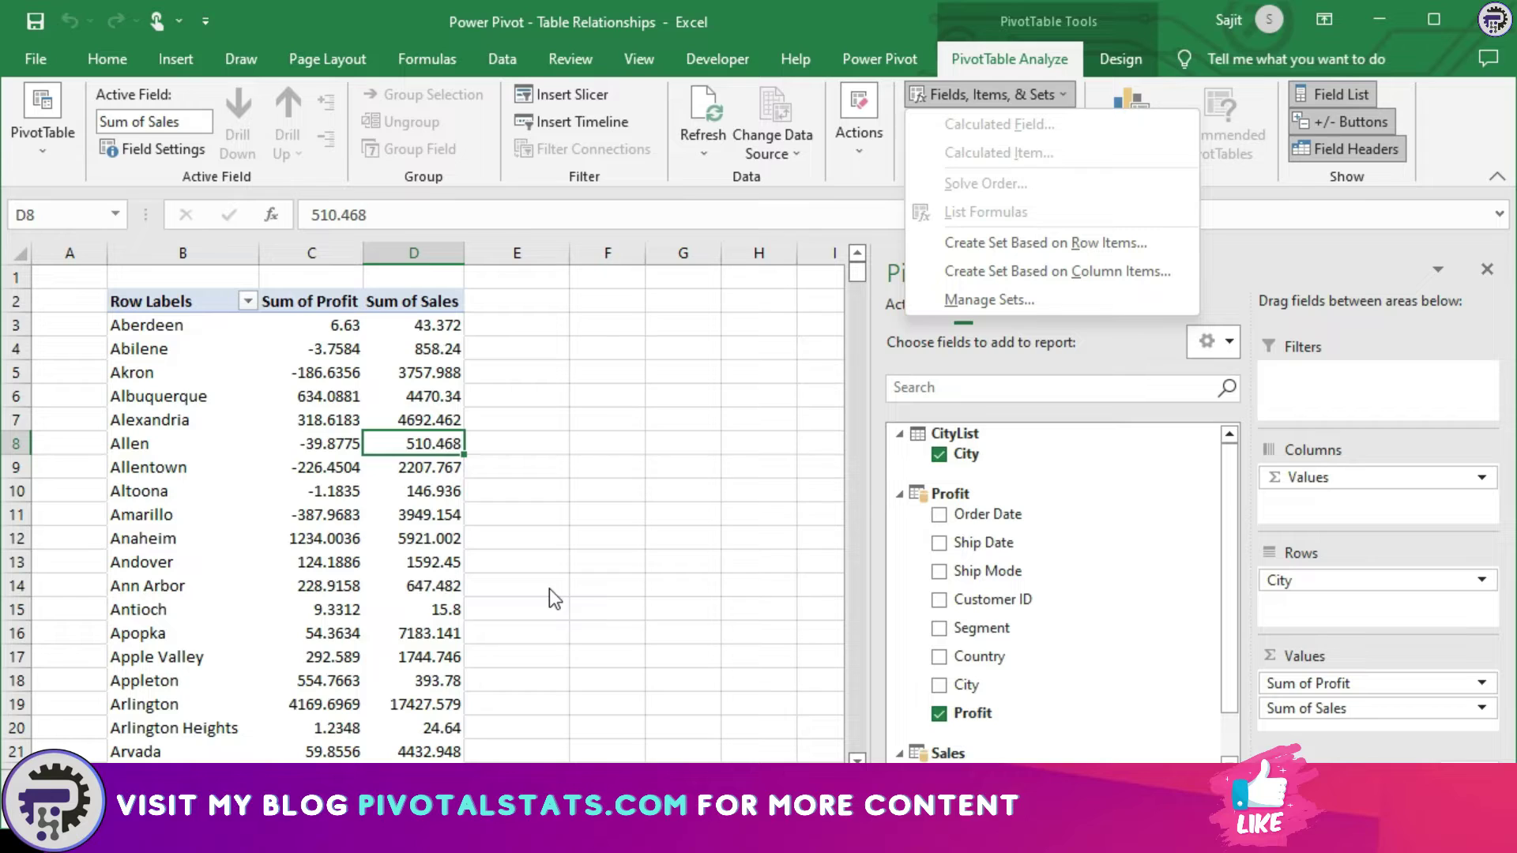
Step: Open the workbook's data model in the Power Pivot window
left_click(876, 59)
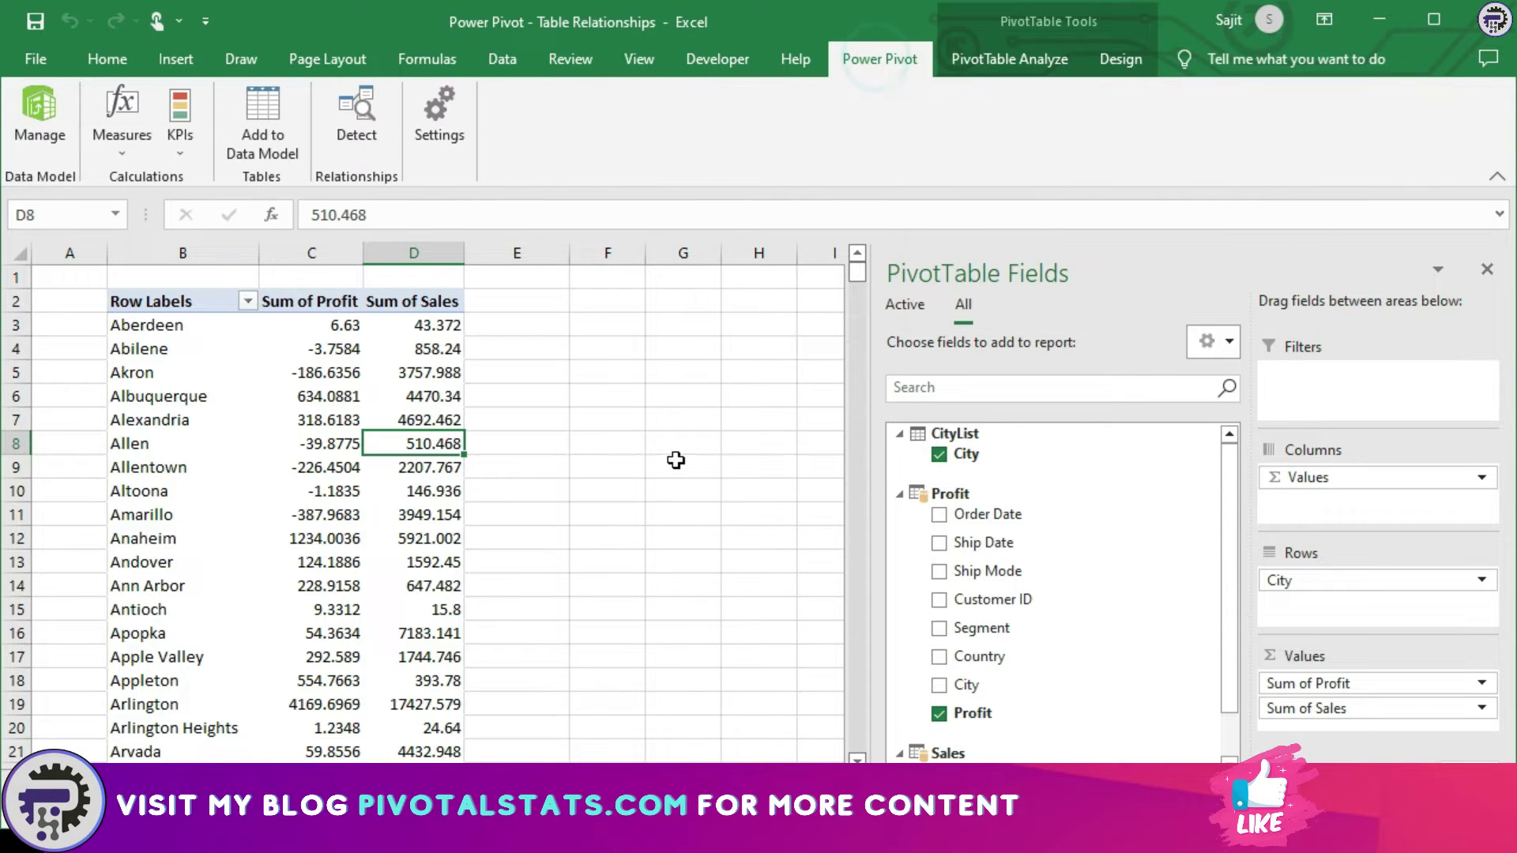
left_click(30, 115)
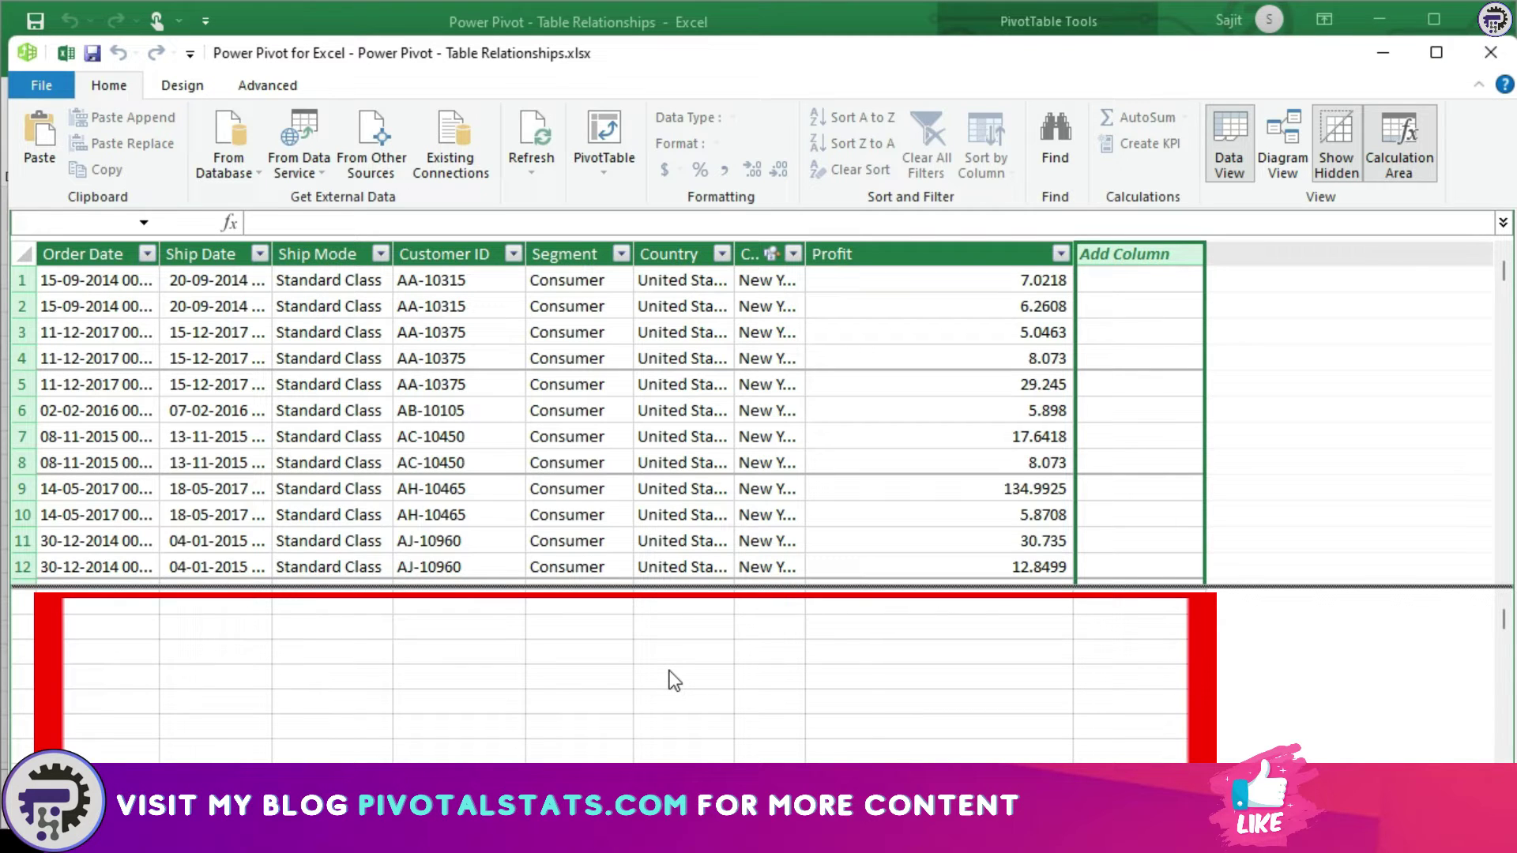
left_click(366, 656)
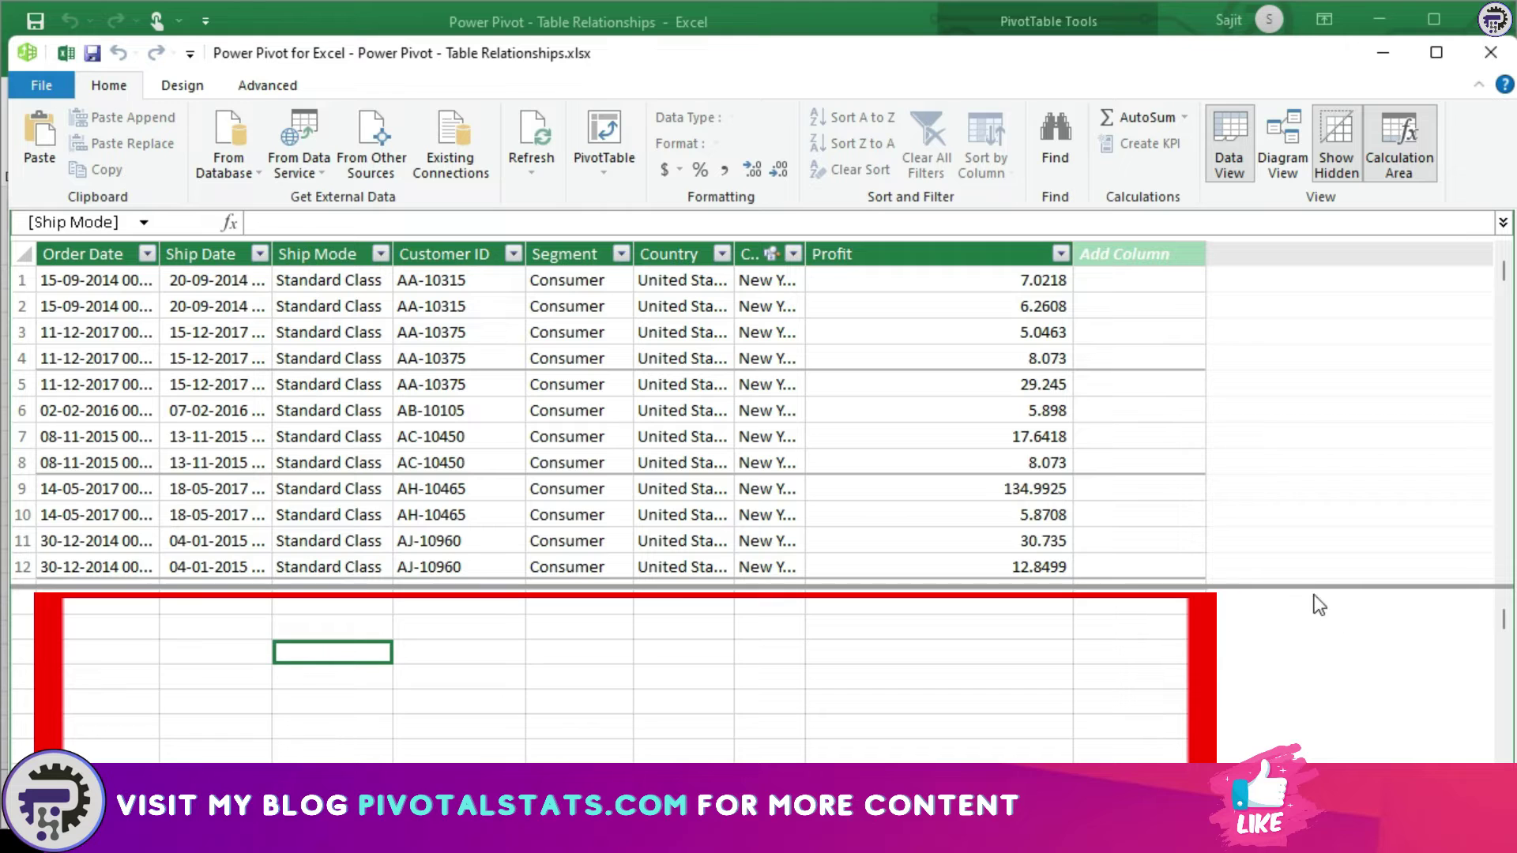
left_click(482, 631)
left_click(485, 675)
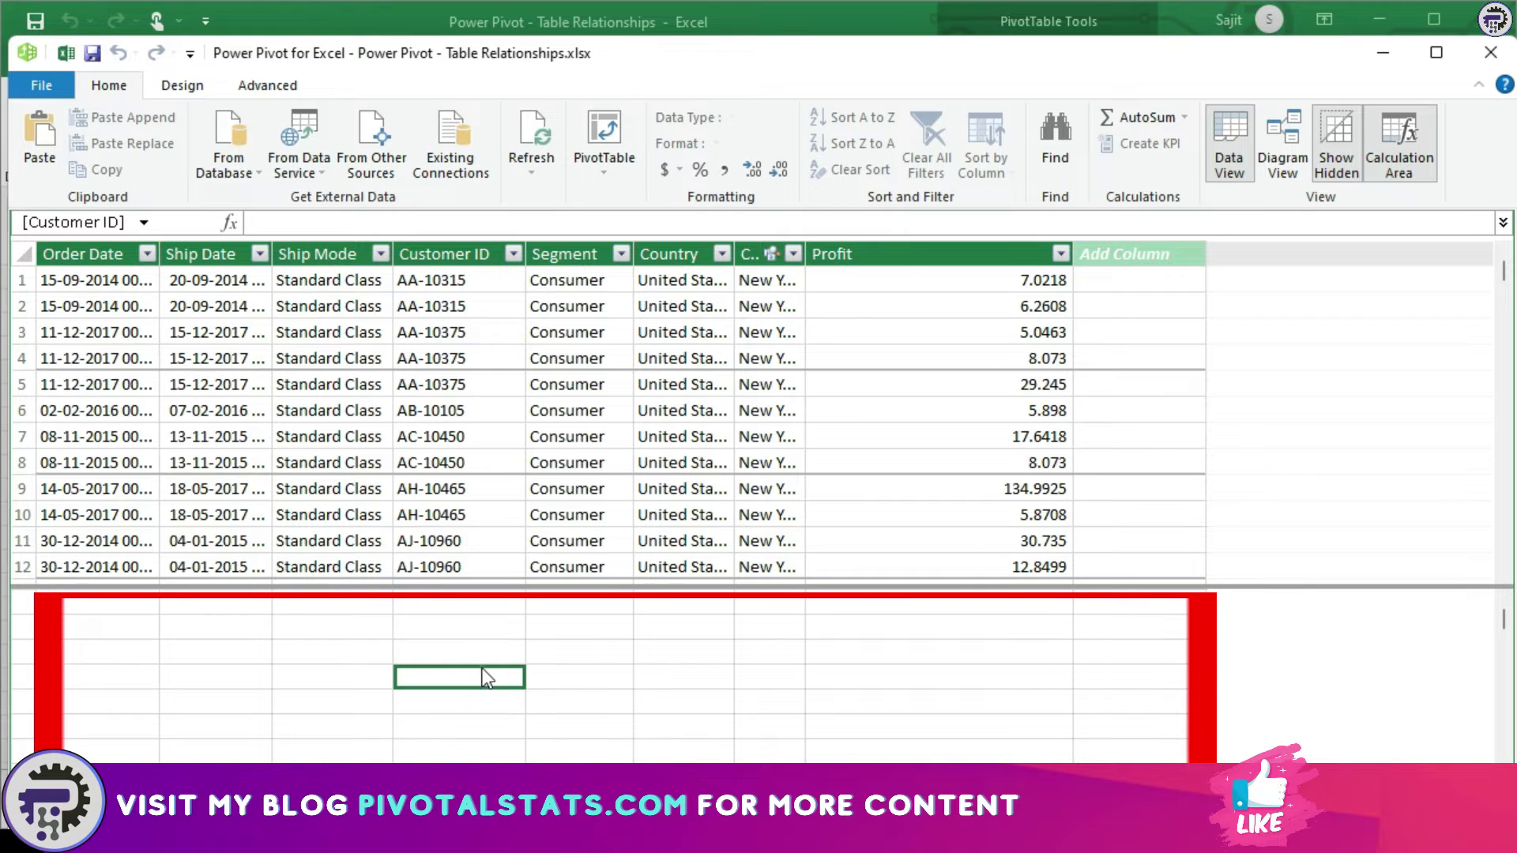
left_click(908, 625)
left_click(932, 750)
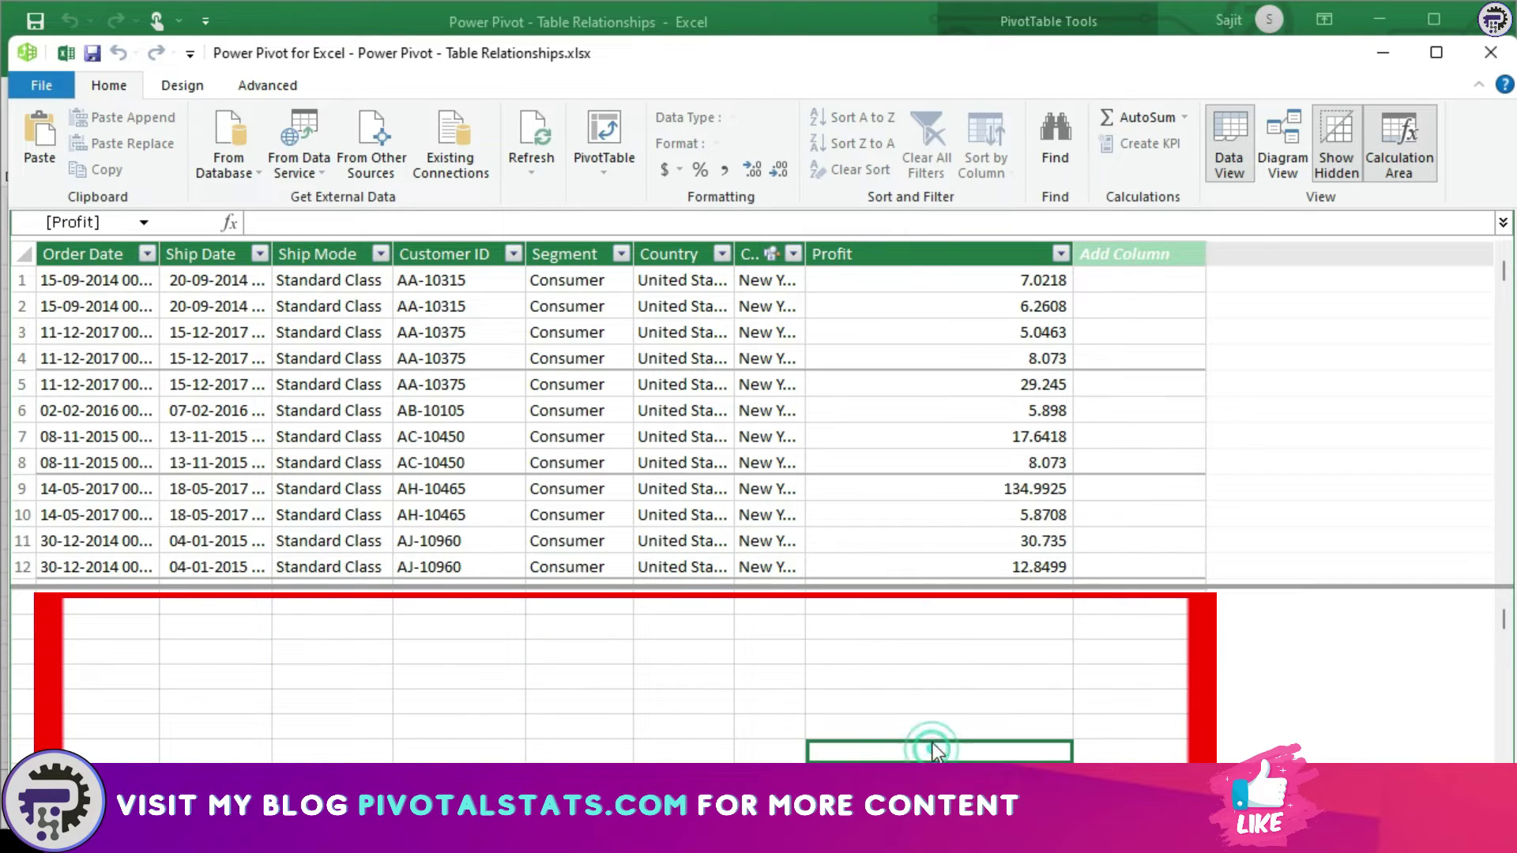
Step: Begin a measure in the first calculation area cell under the Profit column with =SUM(Profit[Profit]
left_click(932, 602)
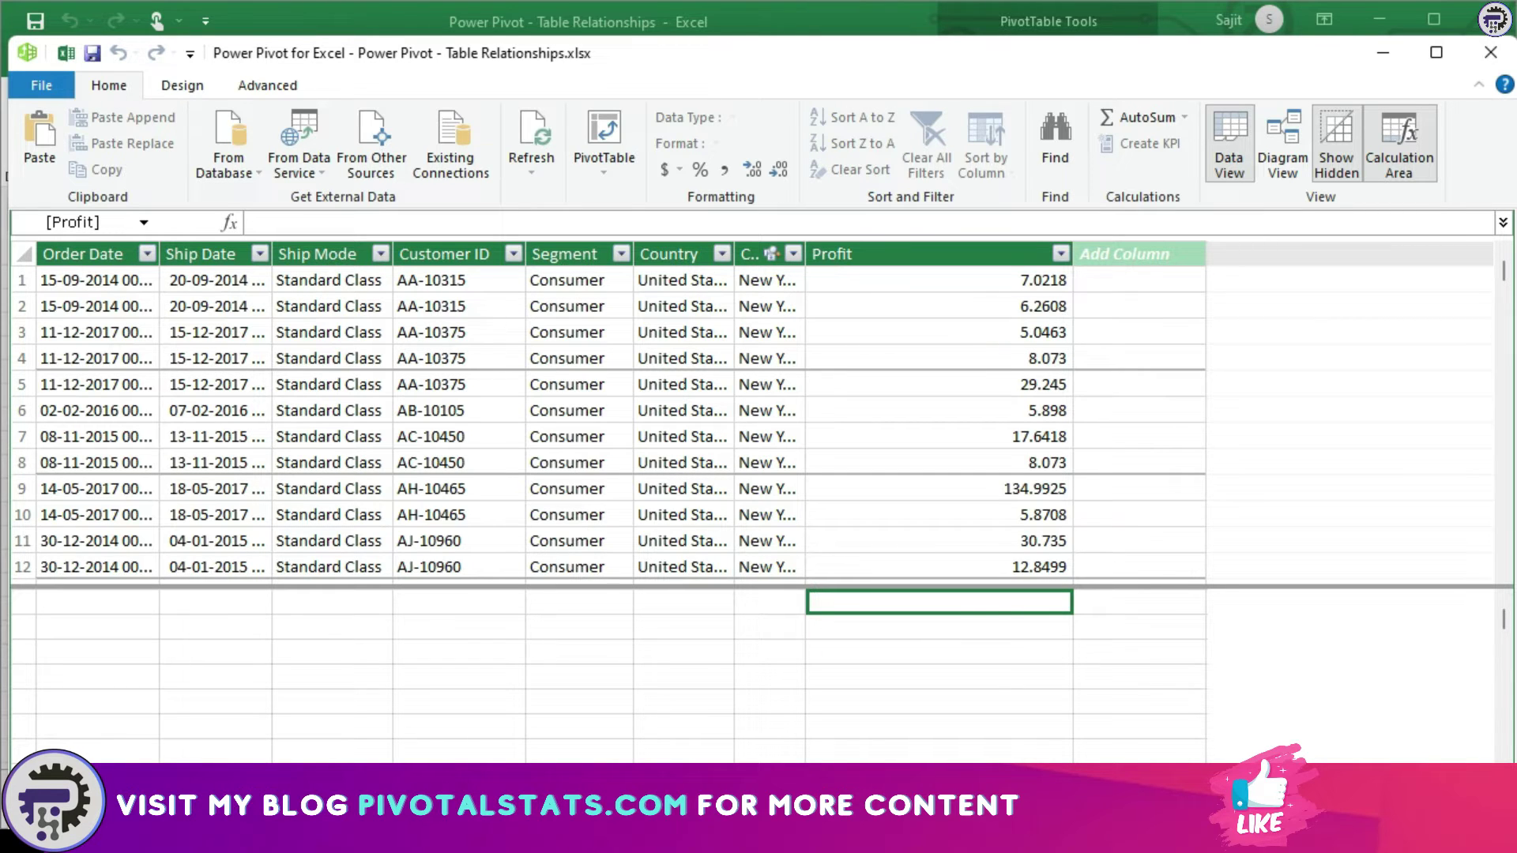
type("=")
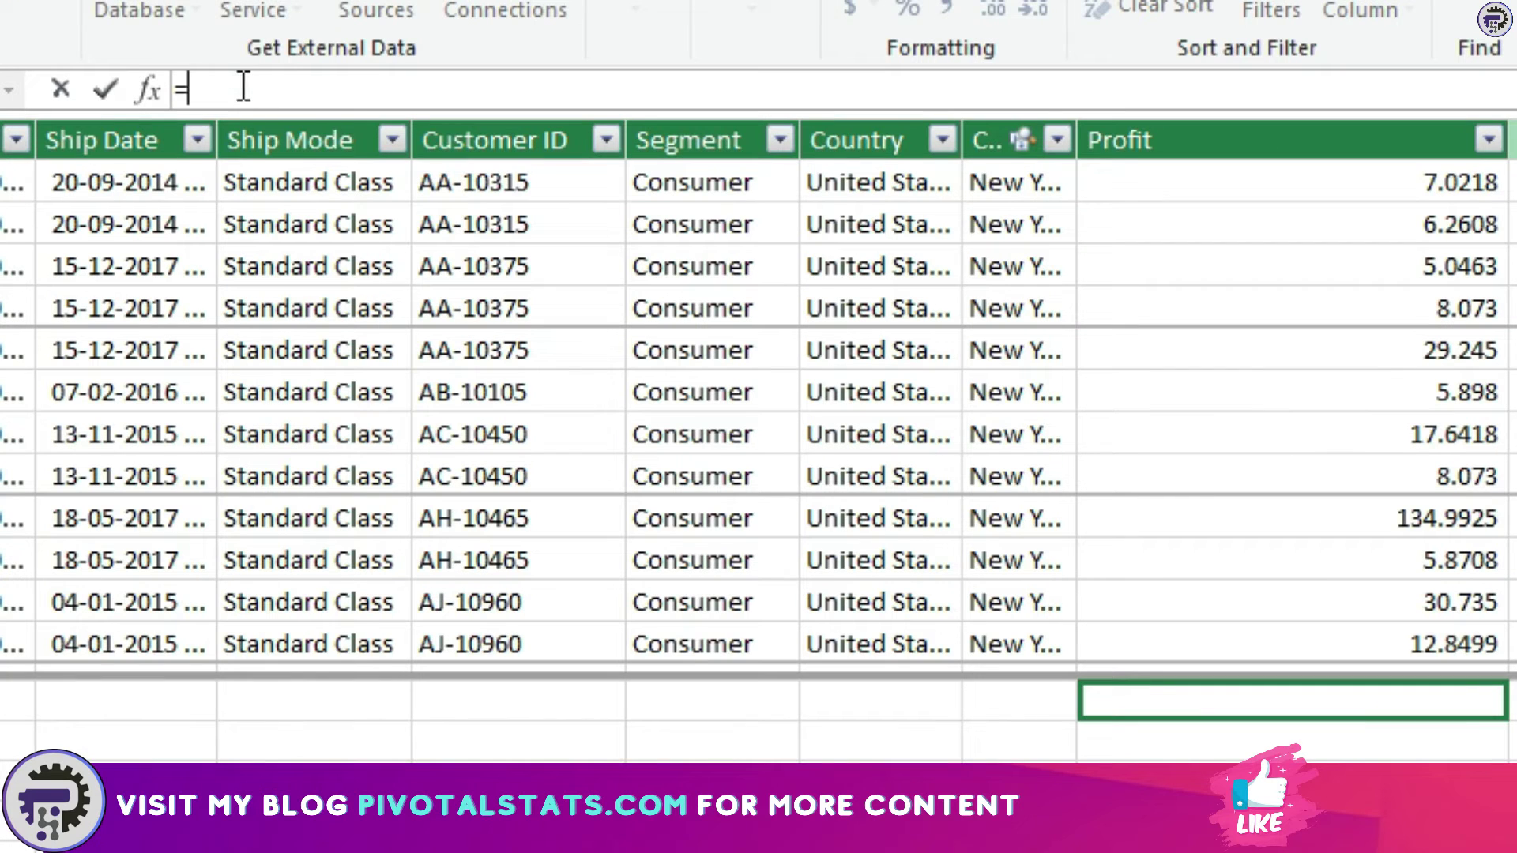
left_click(279, 220)
type("sum")
key("Tab")
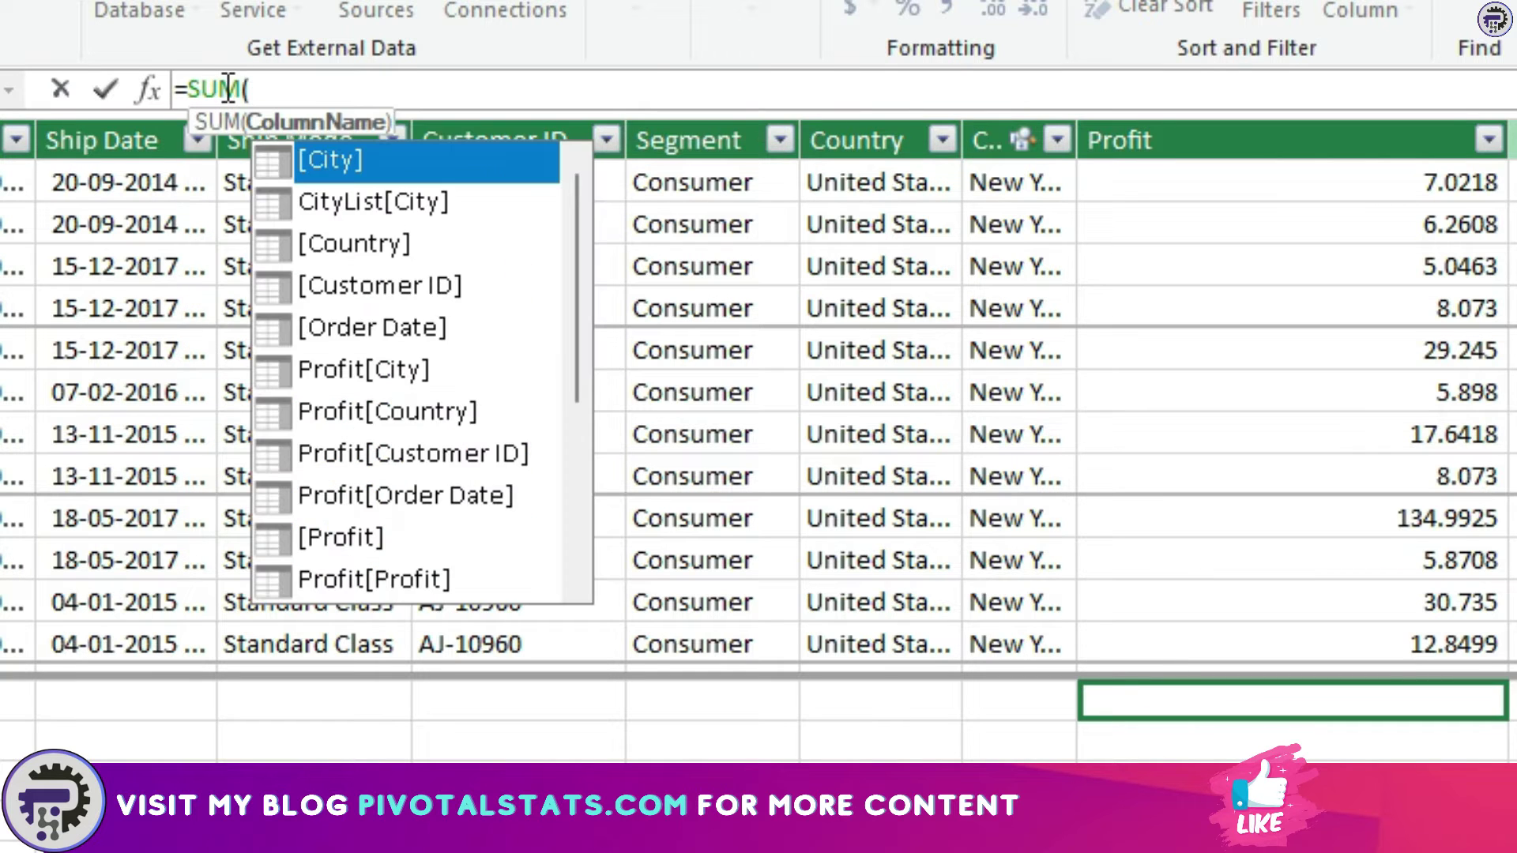
type("profit")
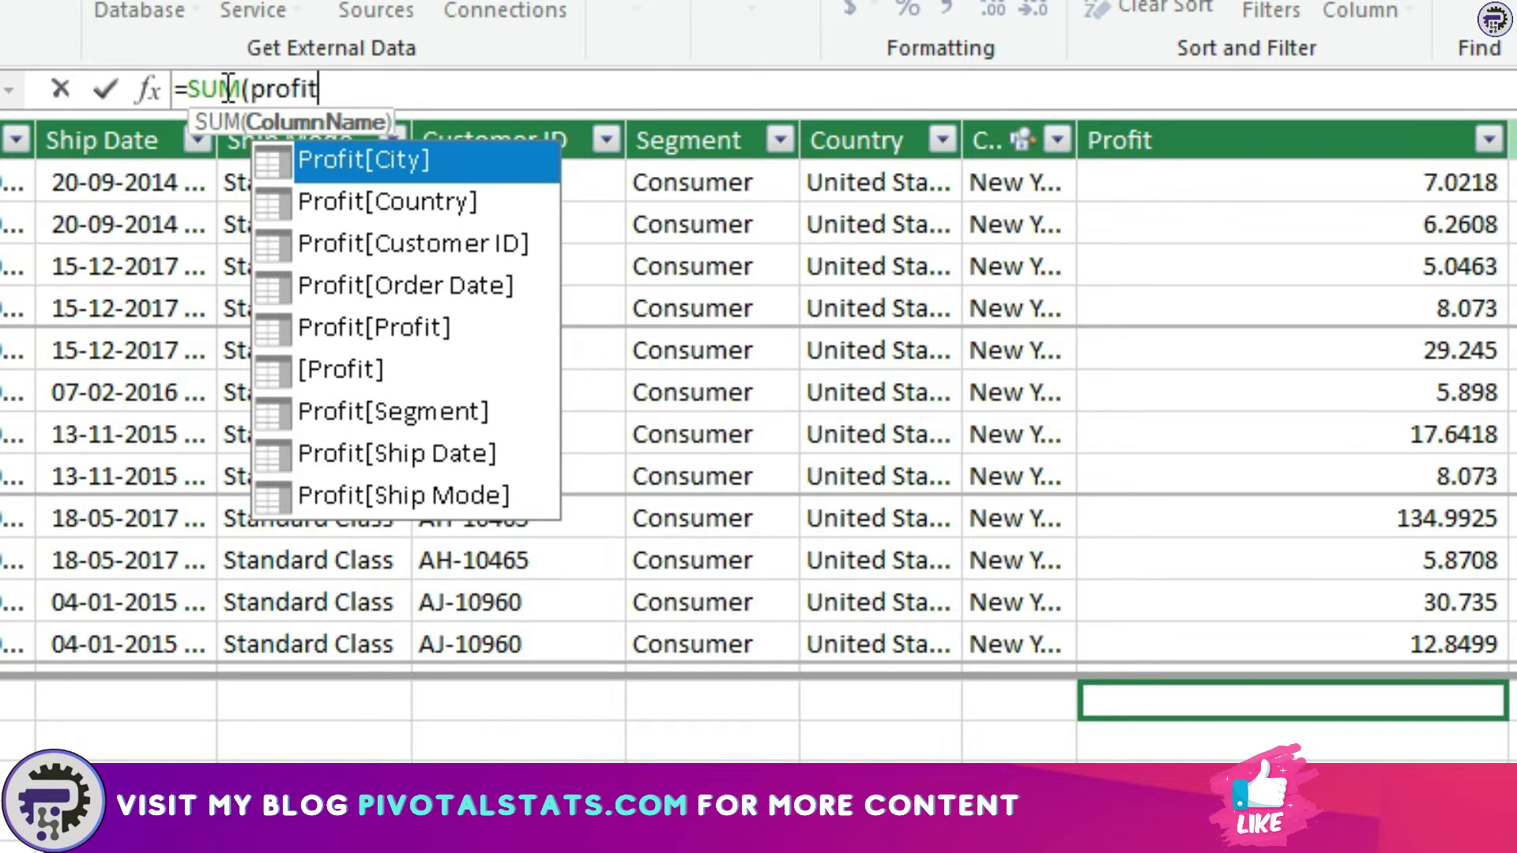
left_click(366, 328)
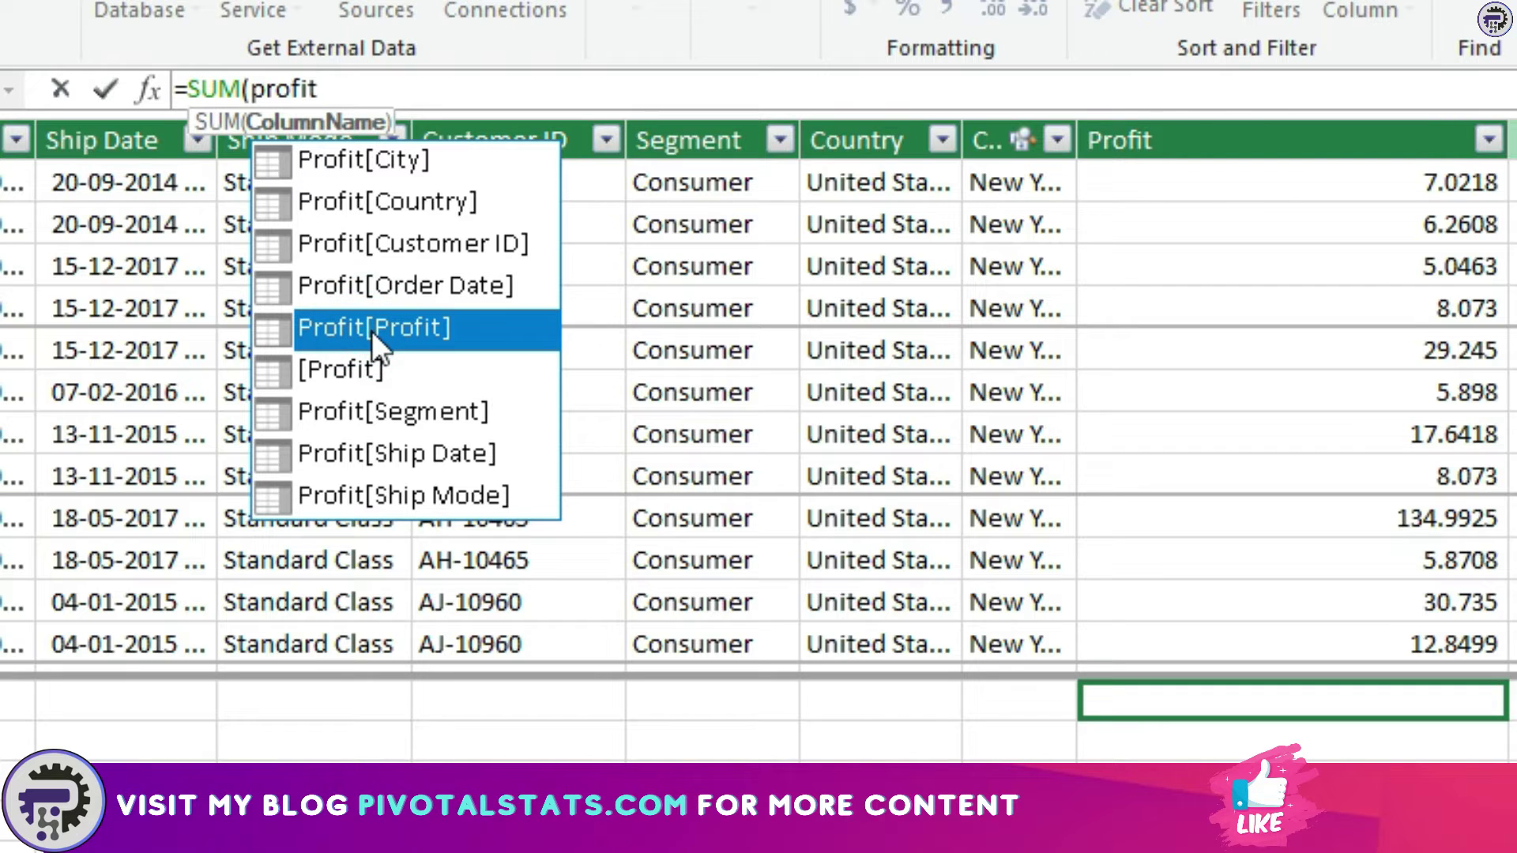
double_click(371, 330)
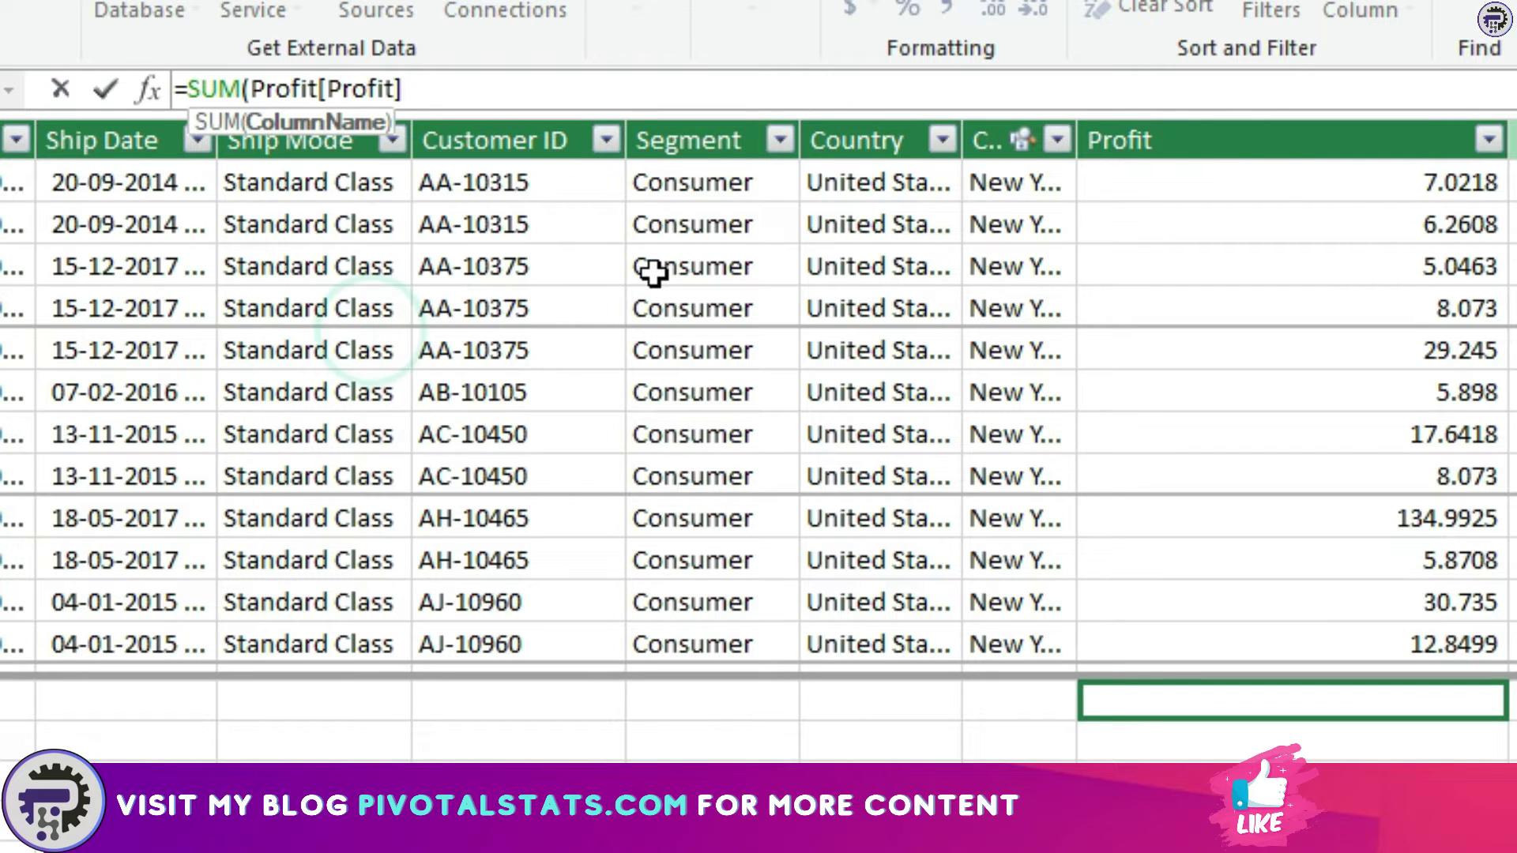
Step: Complete the measure formula by dividing the profit sum by SUM(Sales[Sales])
type(")/")
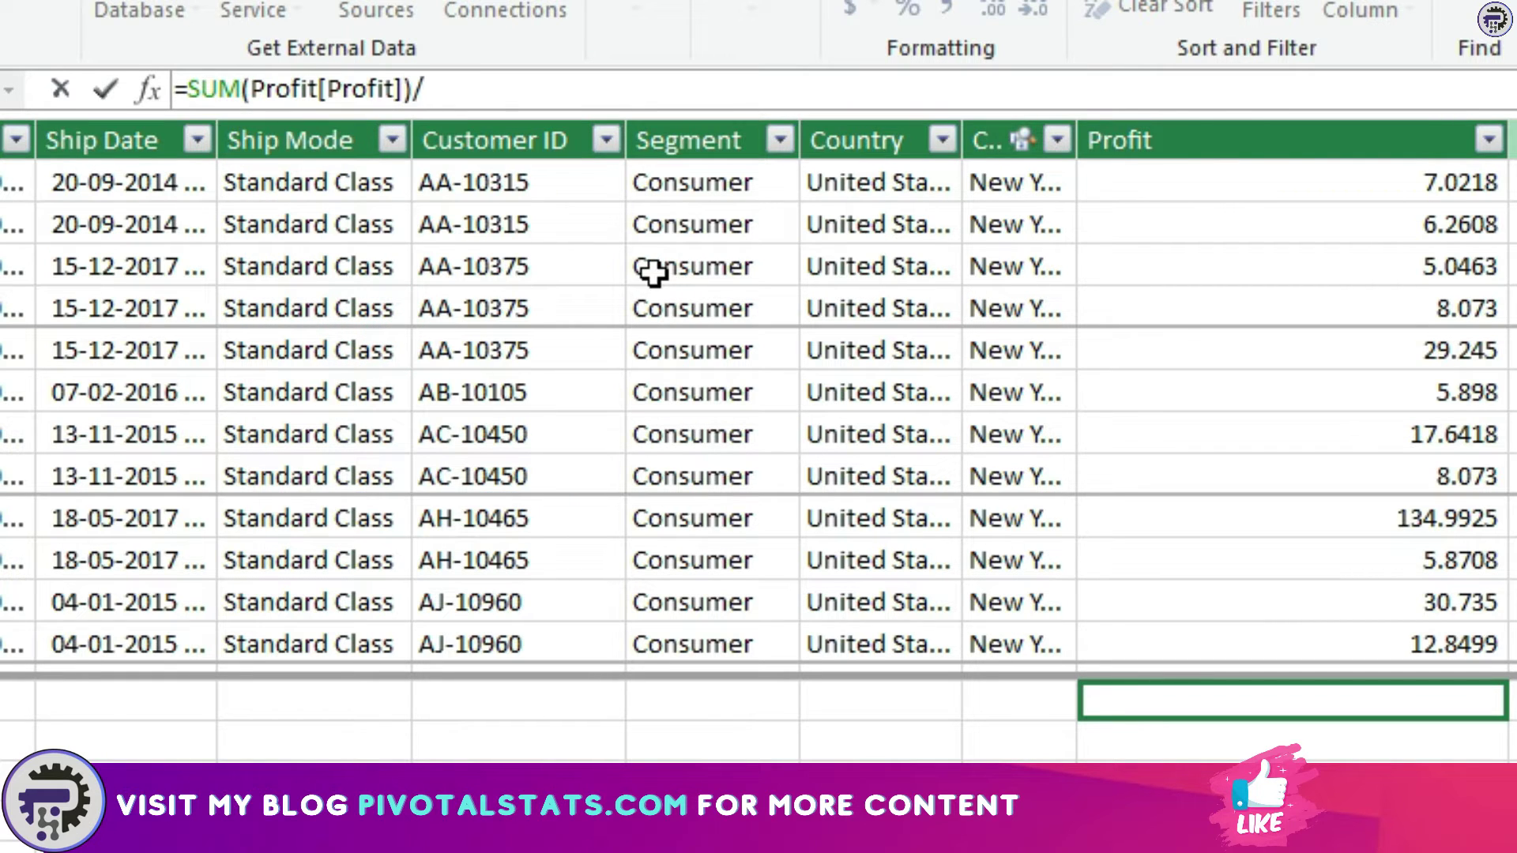
type("sum")
key("Tab")
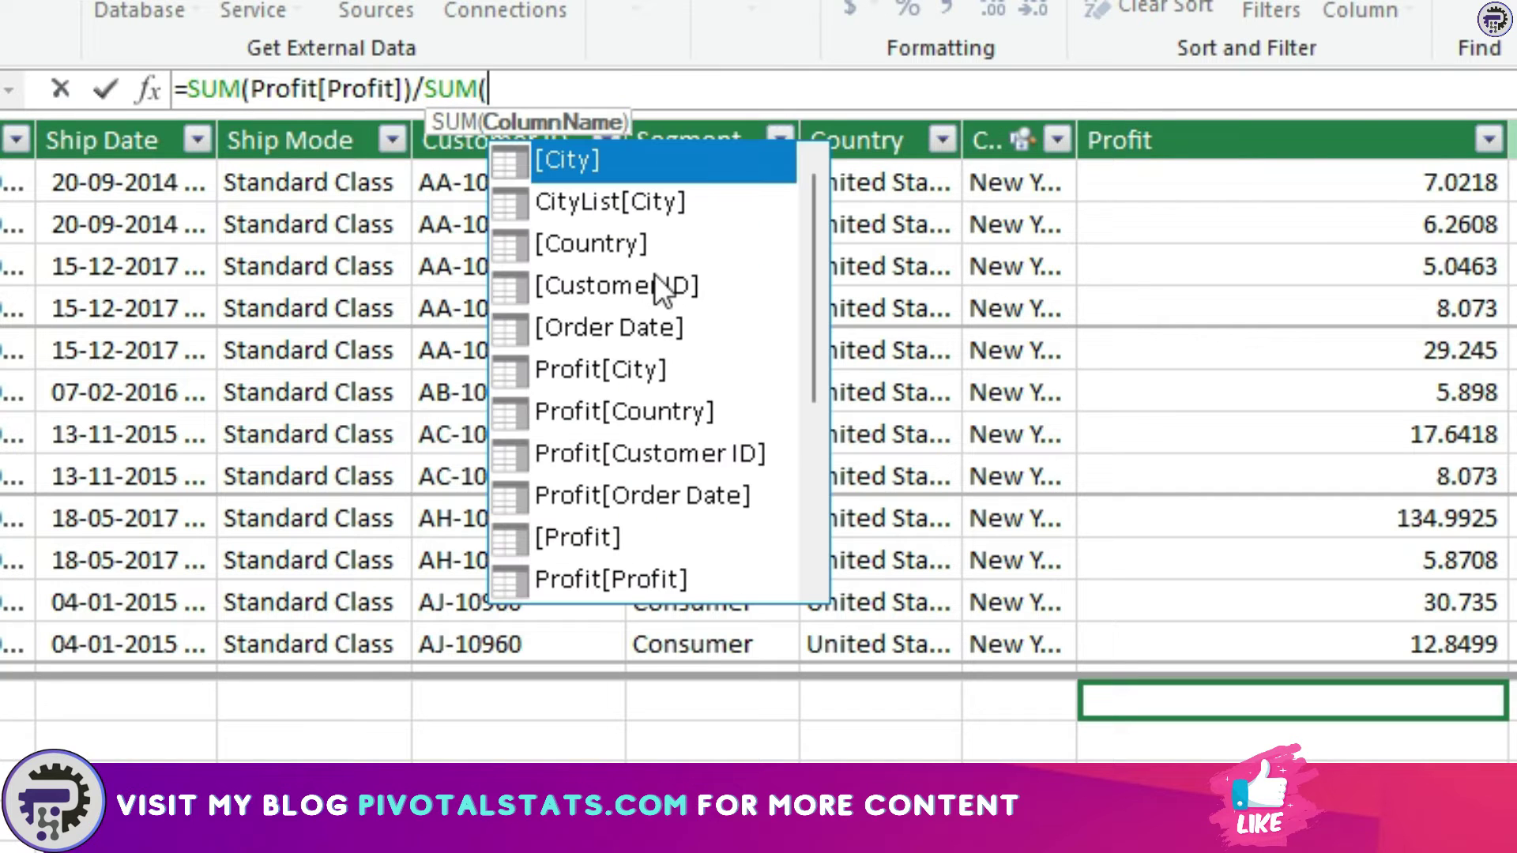
type("sales")
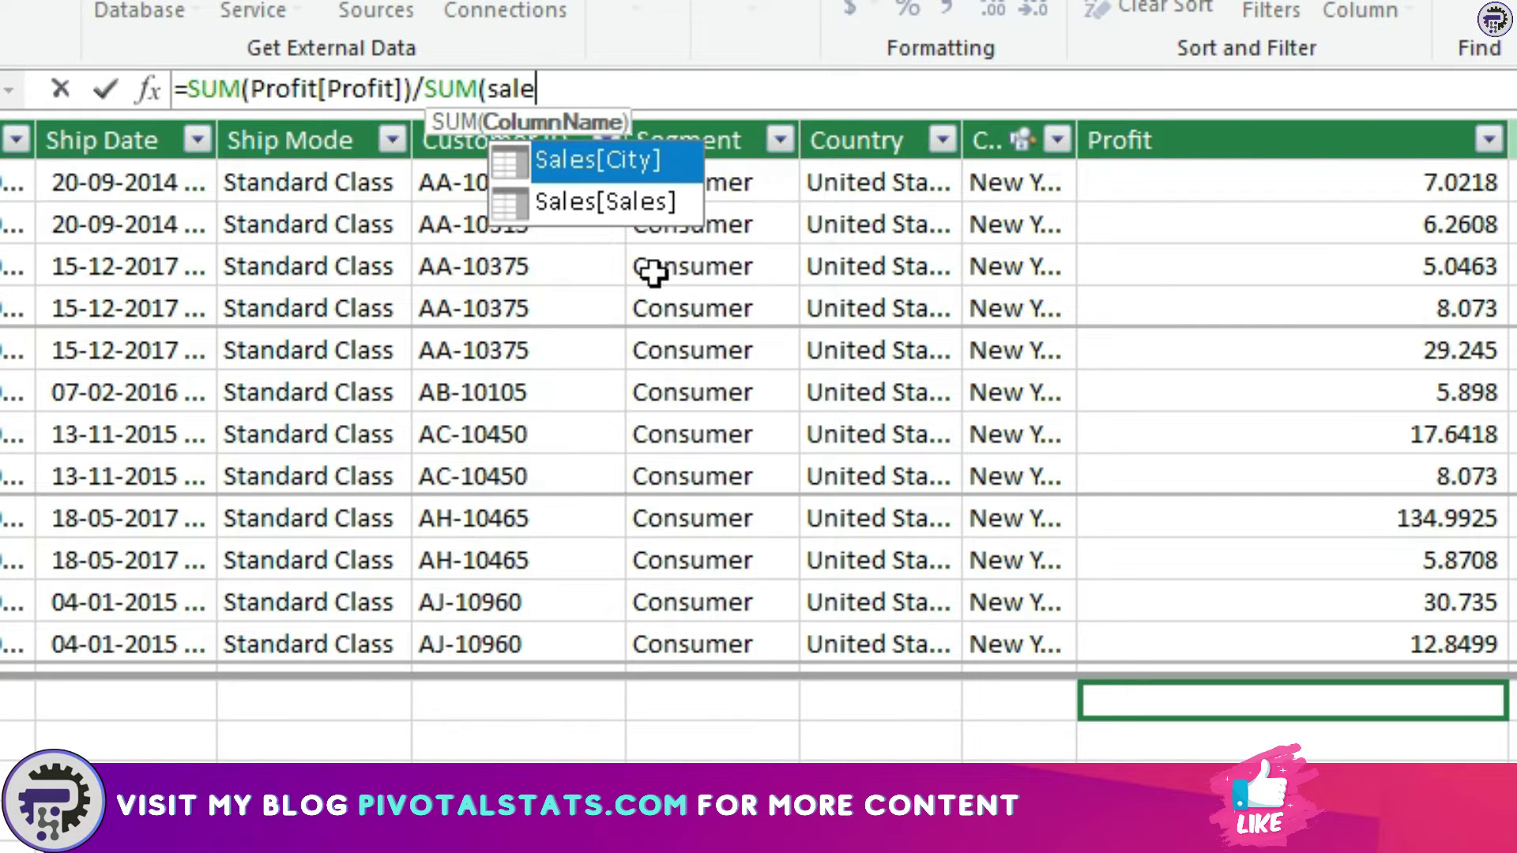
left_click(676, 201)
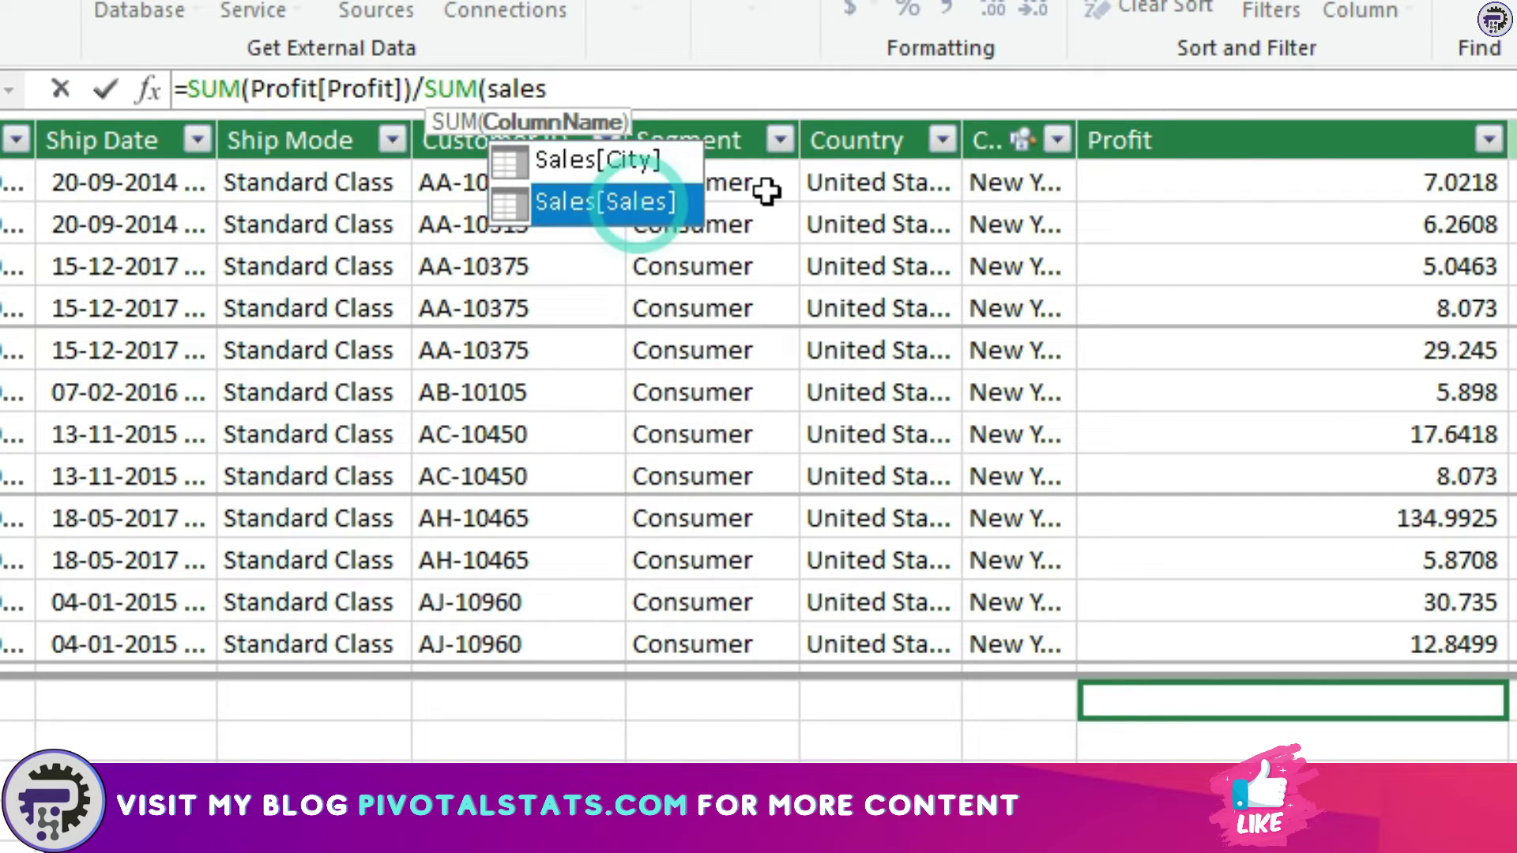
double_click(654, 201)
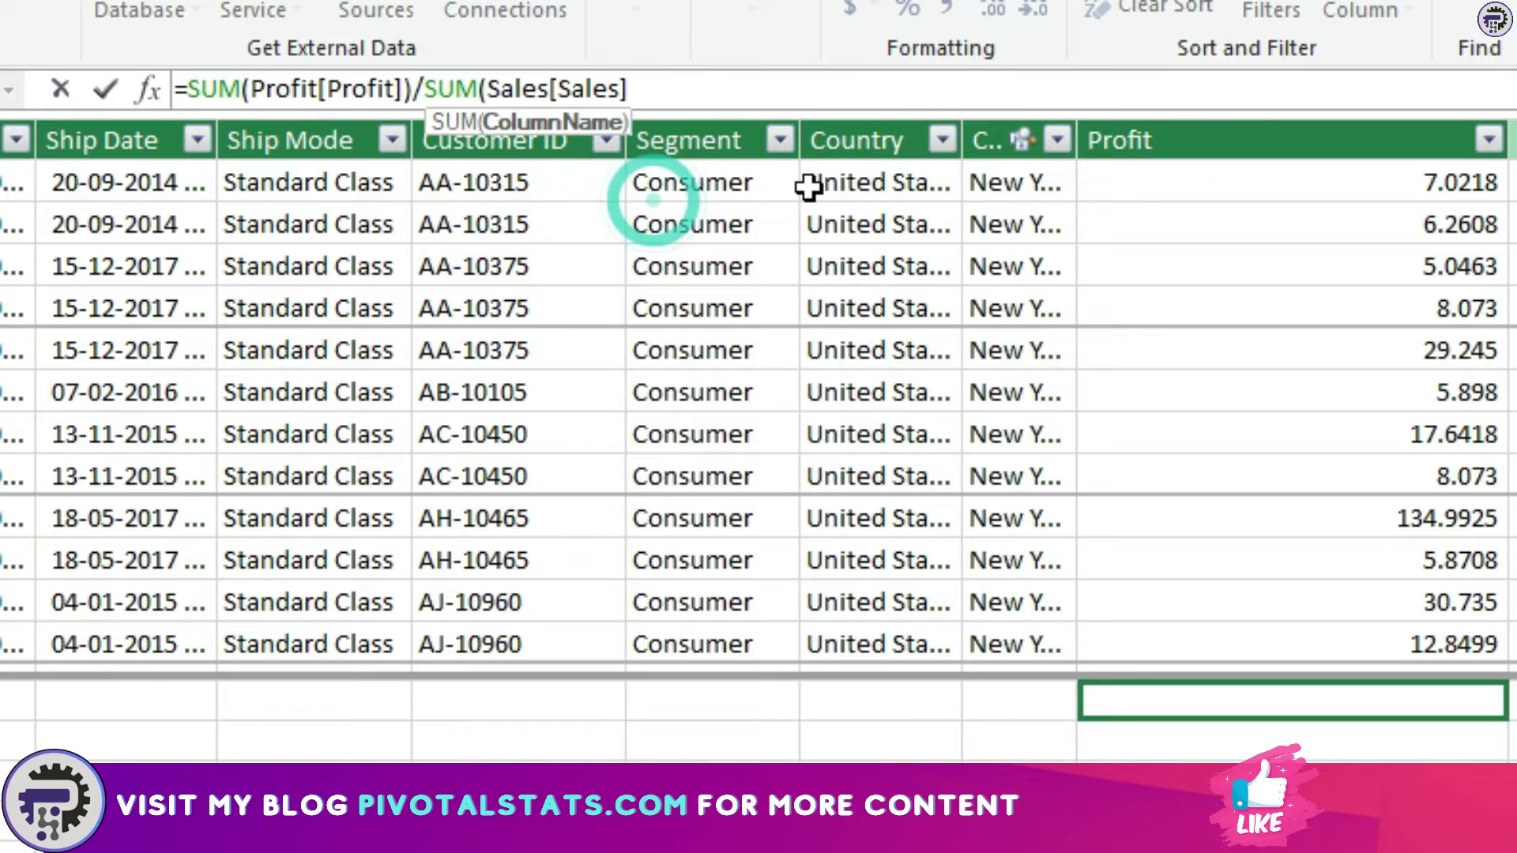
type(")")
key("Return")
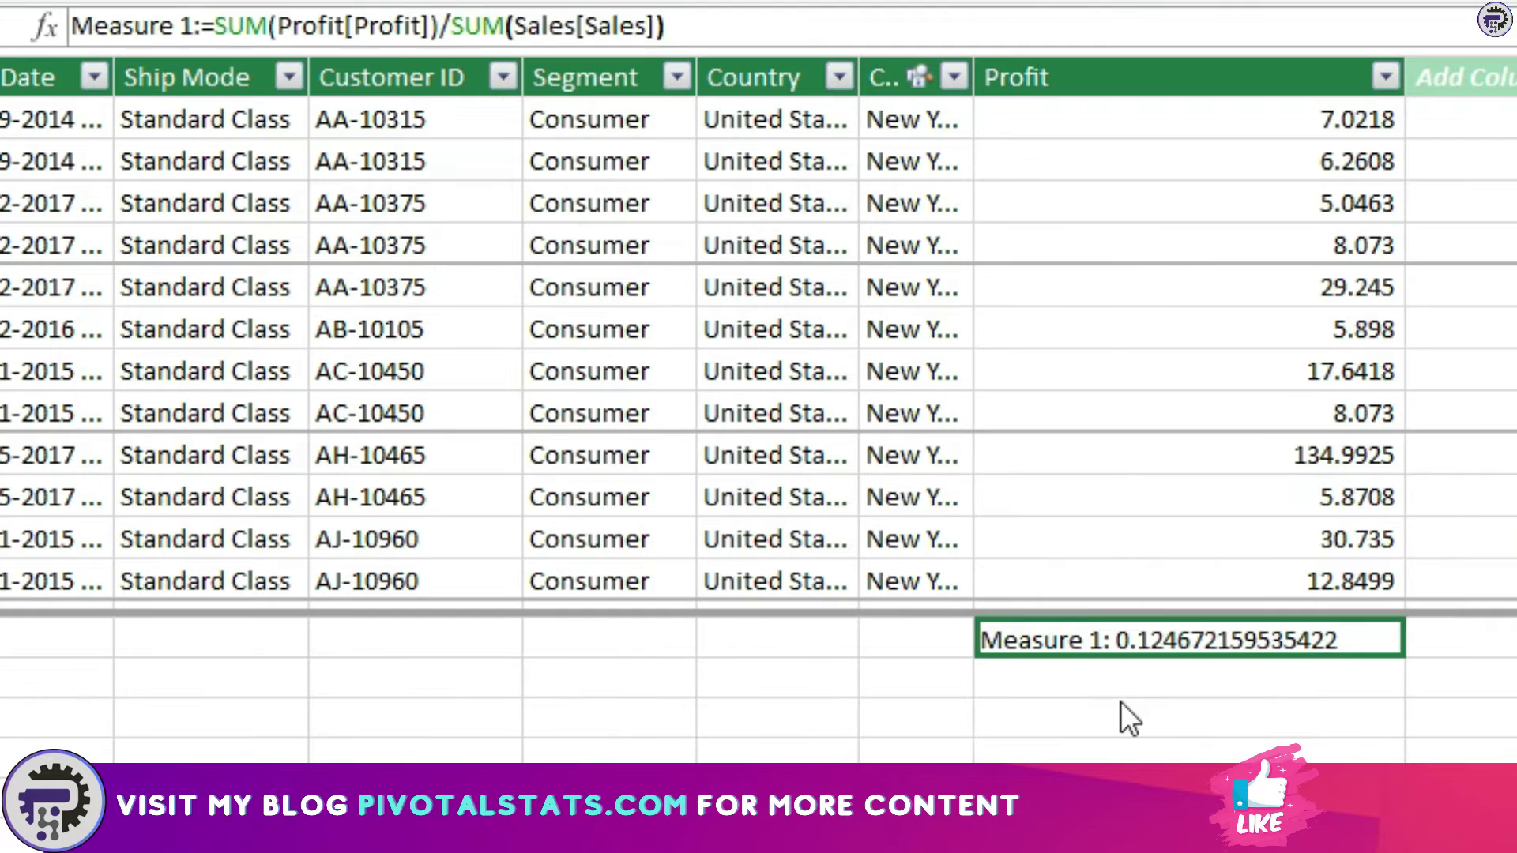
Step: Try to create a second measure two cells below the first, using =Profit[Profit]/Sales[Sales] without aggregation
left_click(1122, 716)
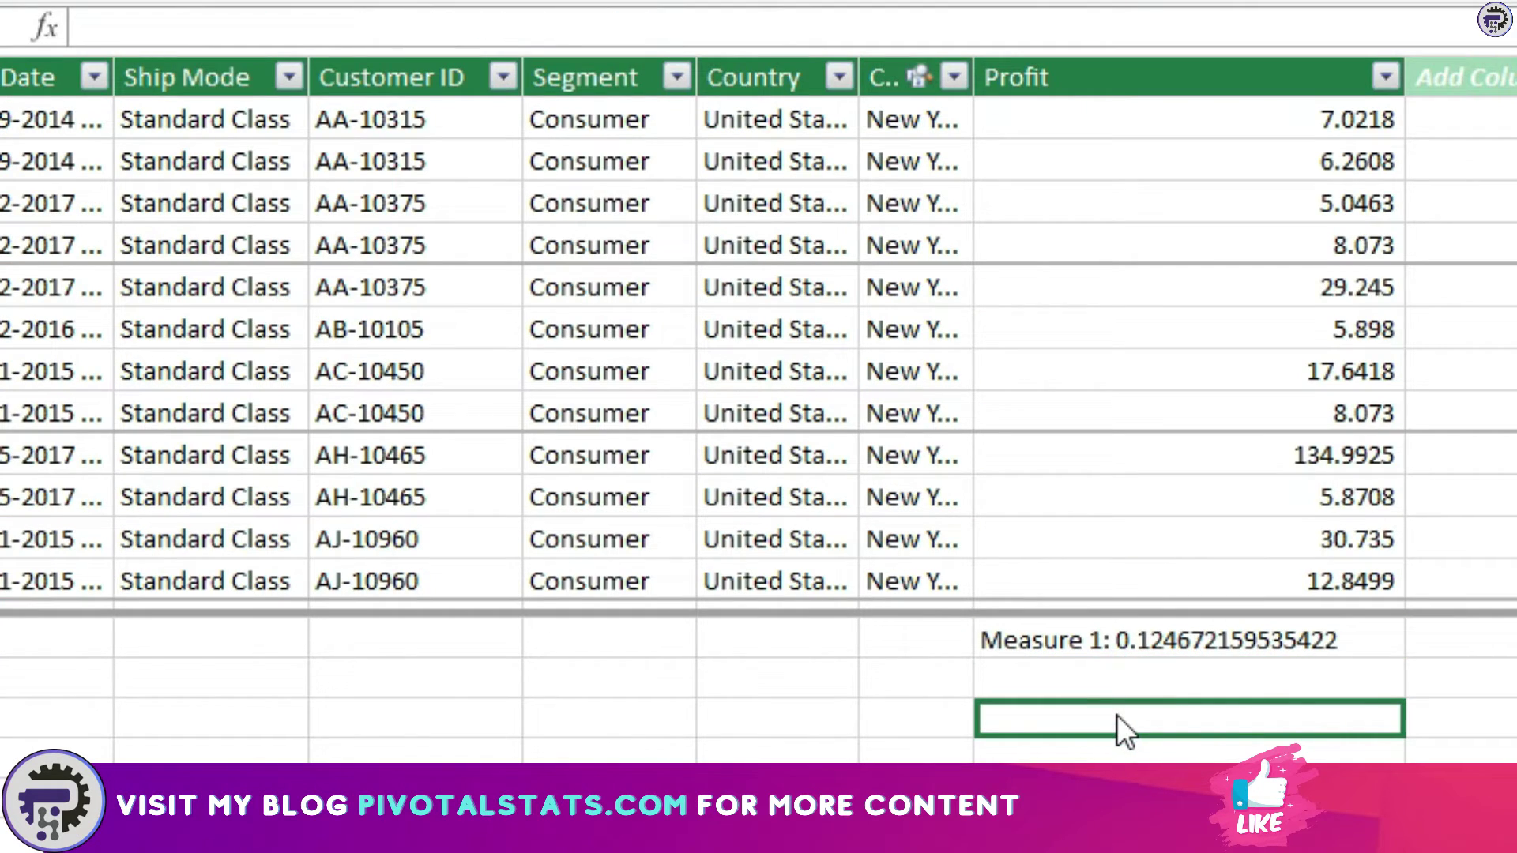
type("=profit")
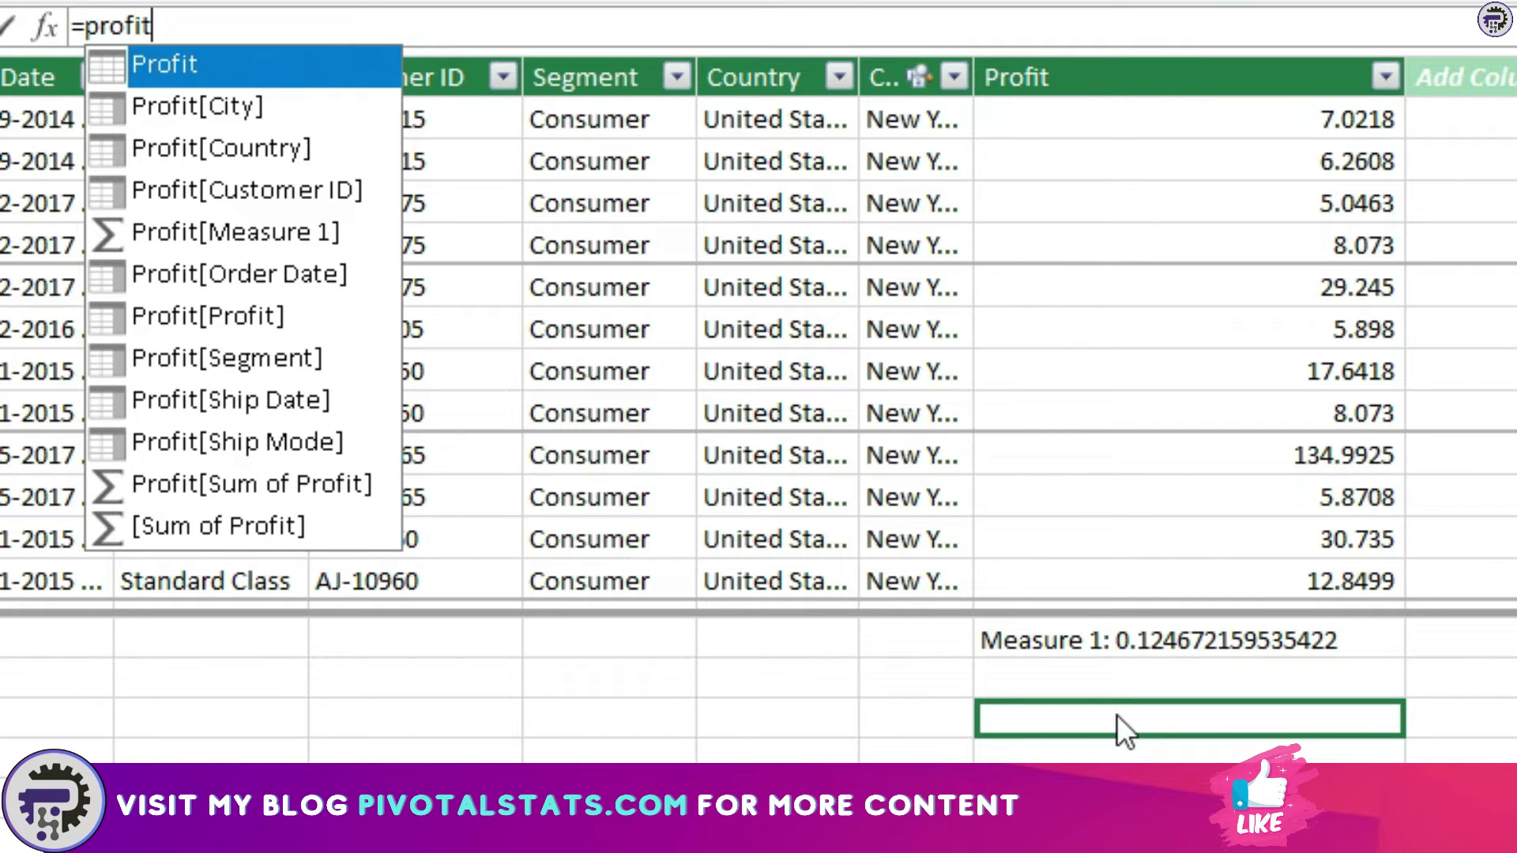
key("Down")
key("Down")
key("Down")
key("Down")
key("Down")
key("Down")
key("Tab")
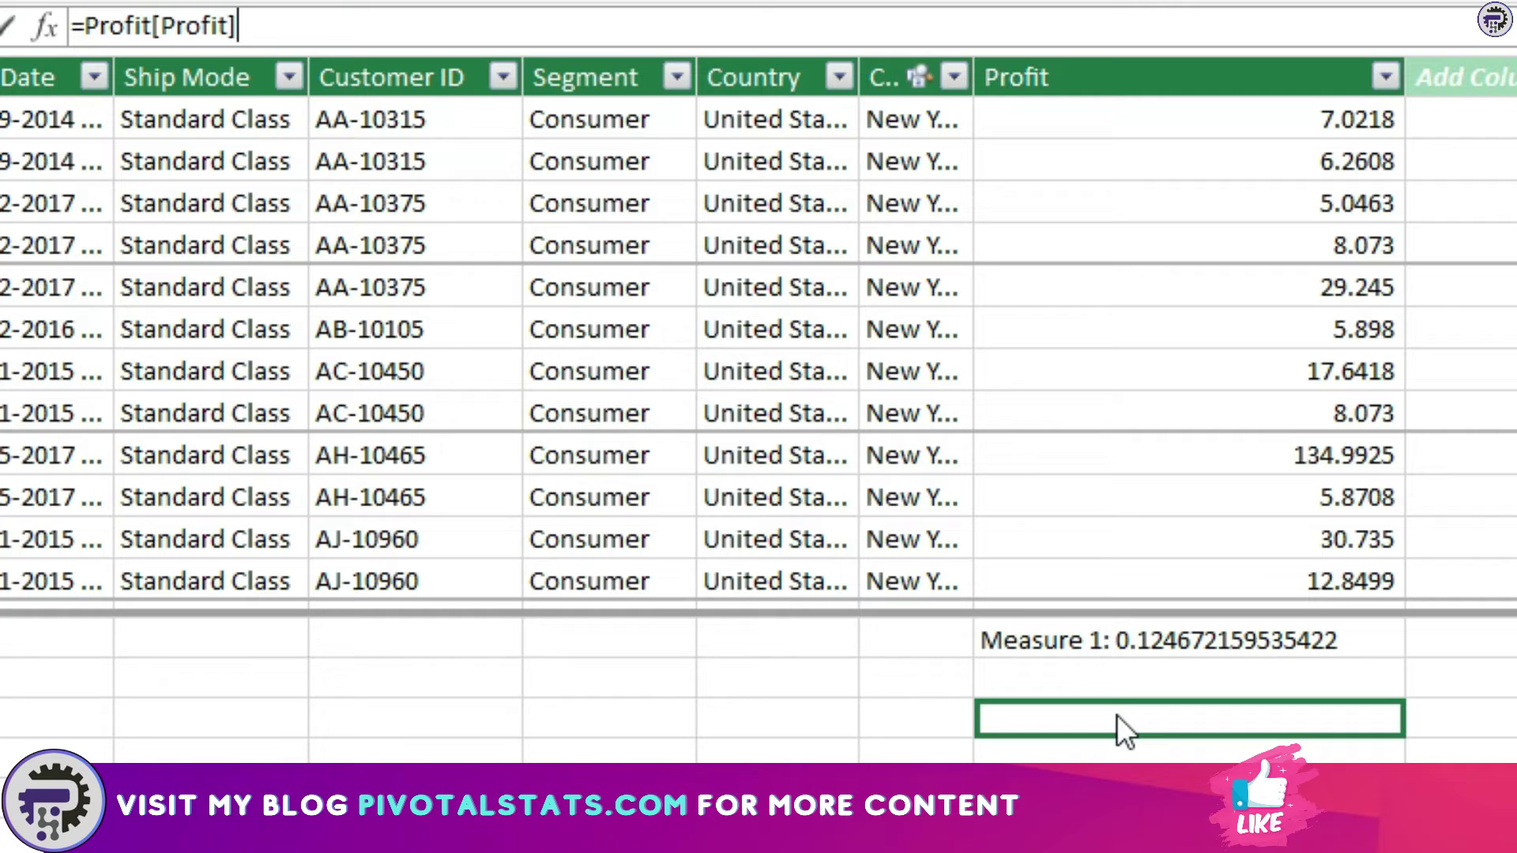
type("/sales")
key("Down")
key("Down")
key("Tab")
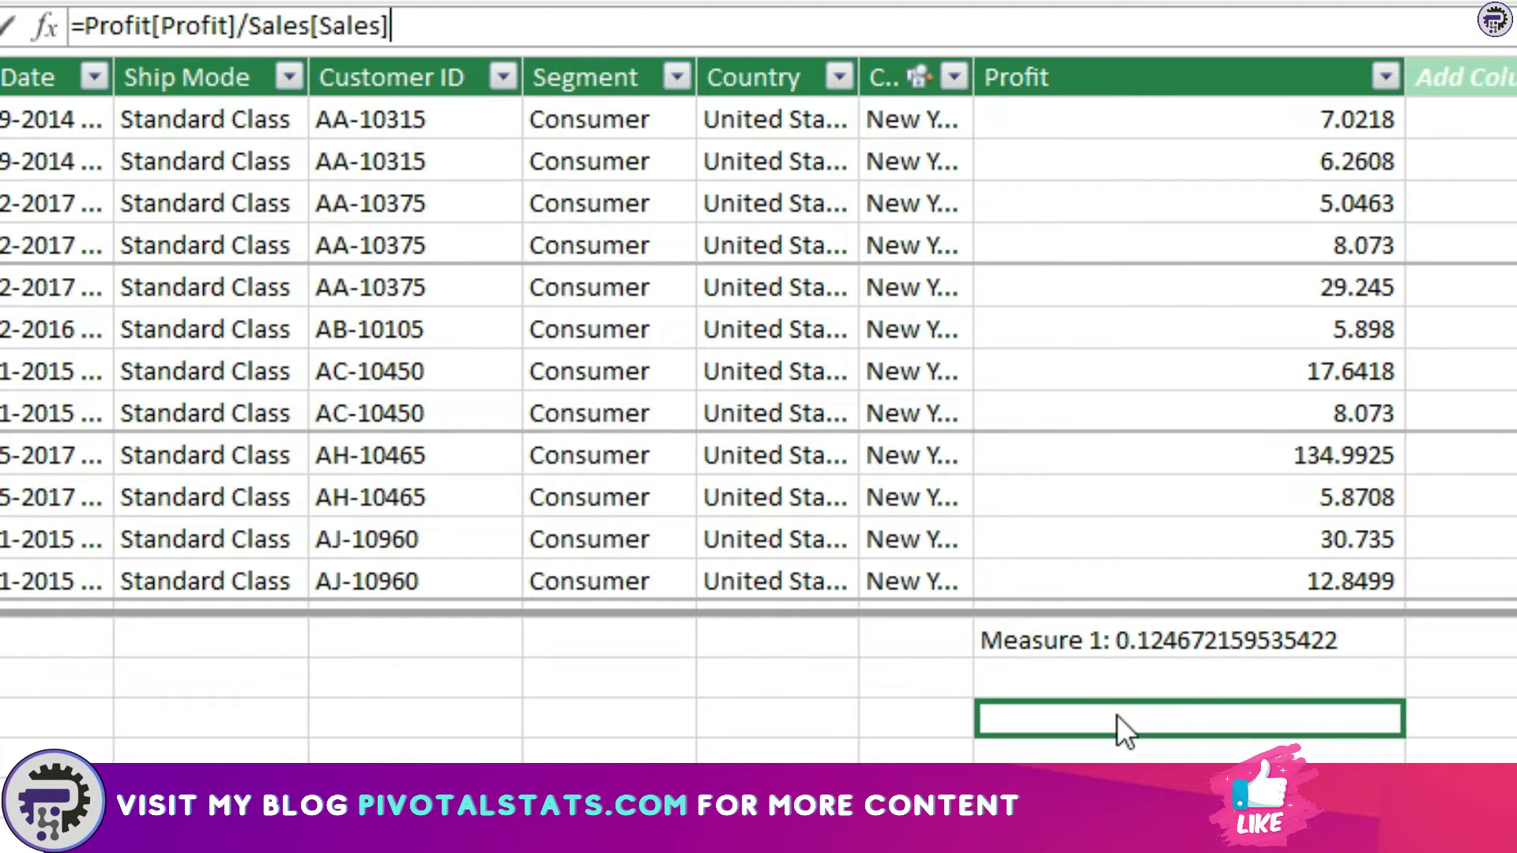
key("Return")
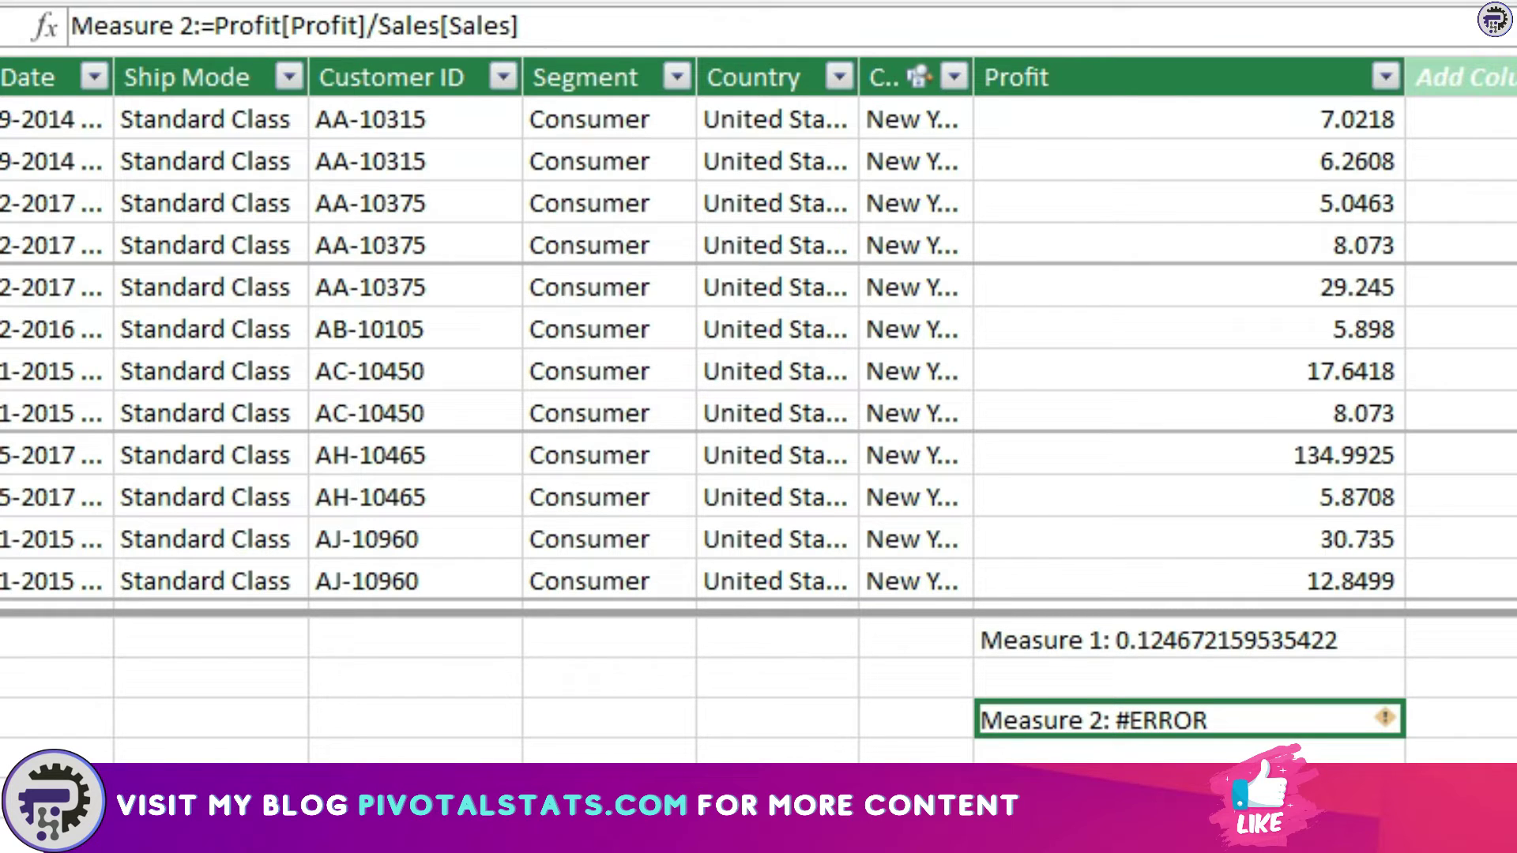
Step: Delete the second measure permanently from the model
key("Delete")
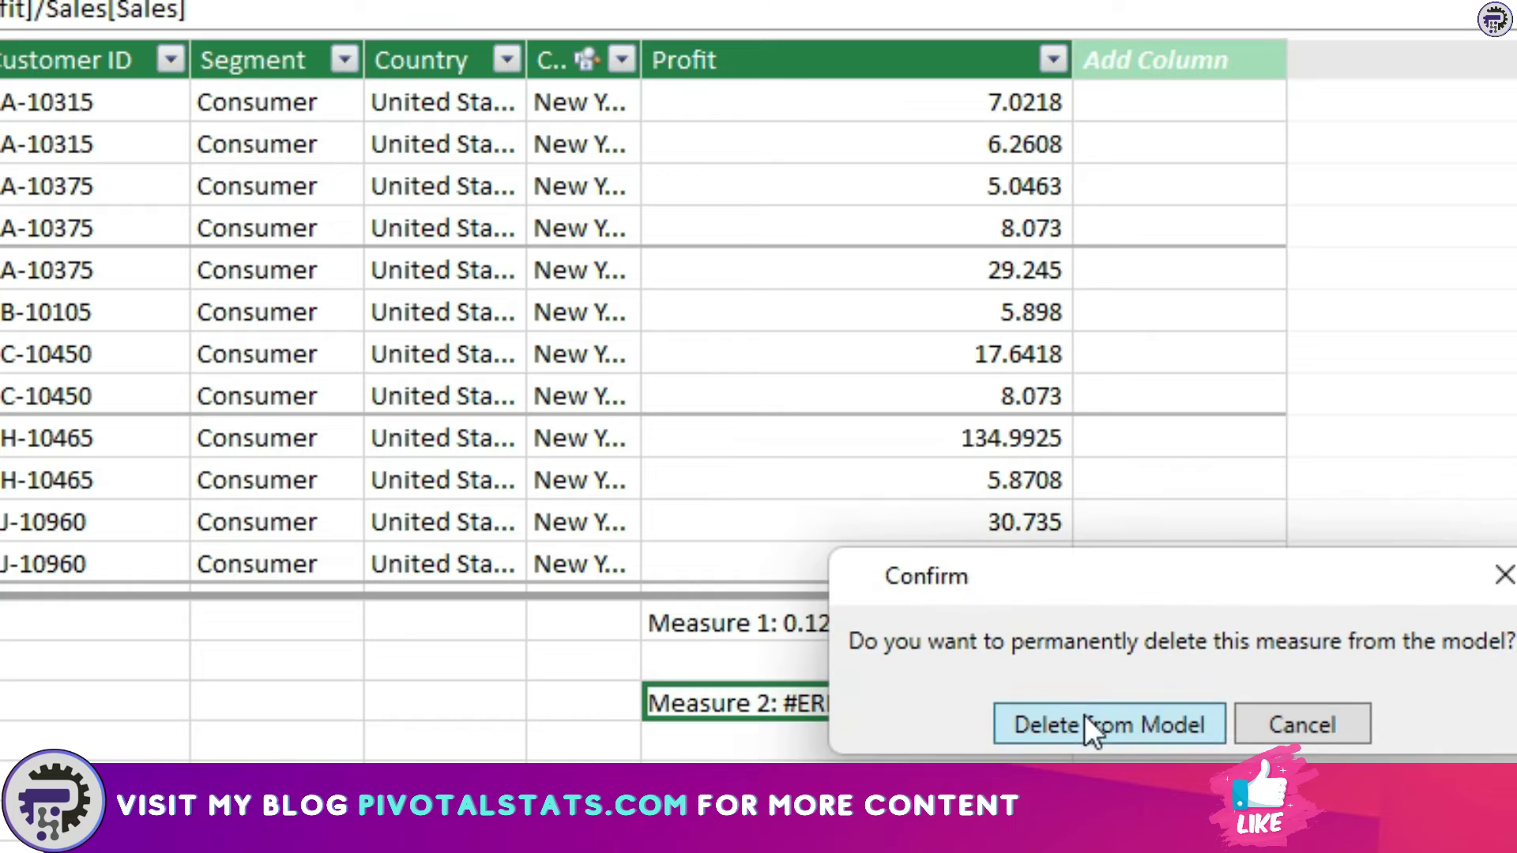
left_click(1084, 719)
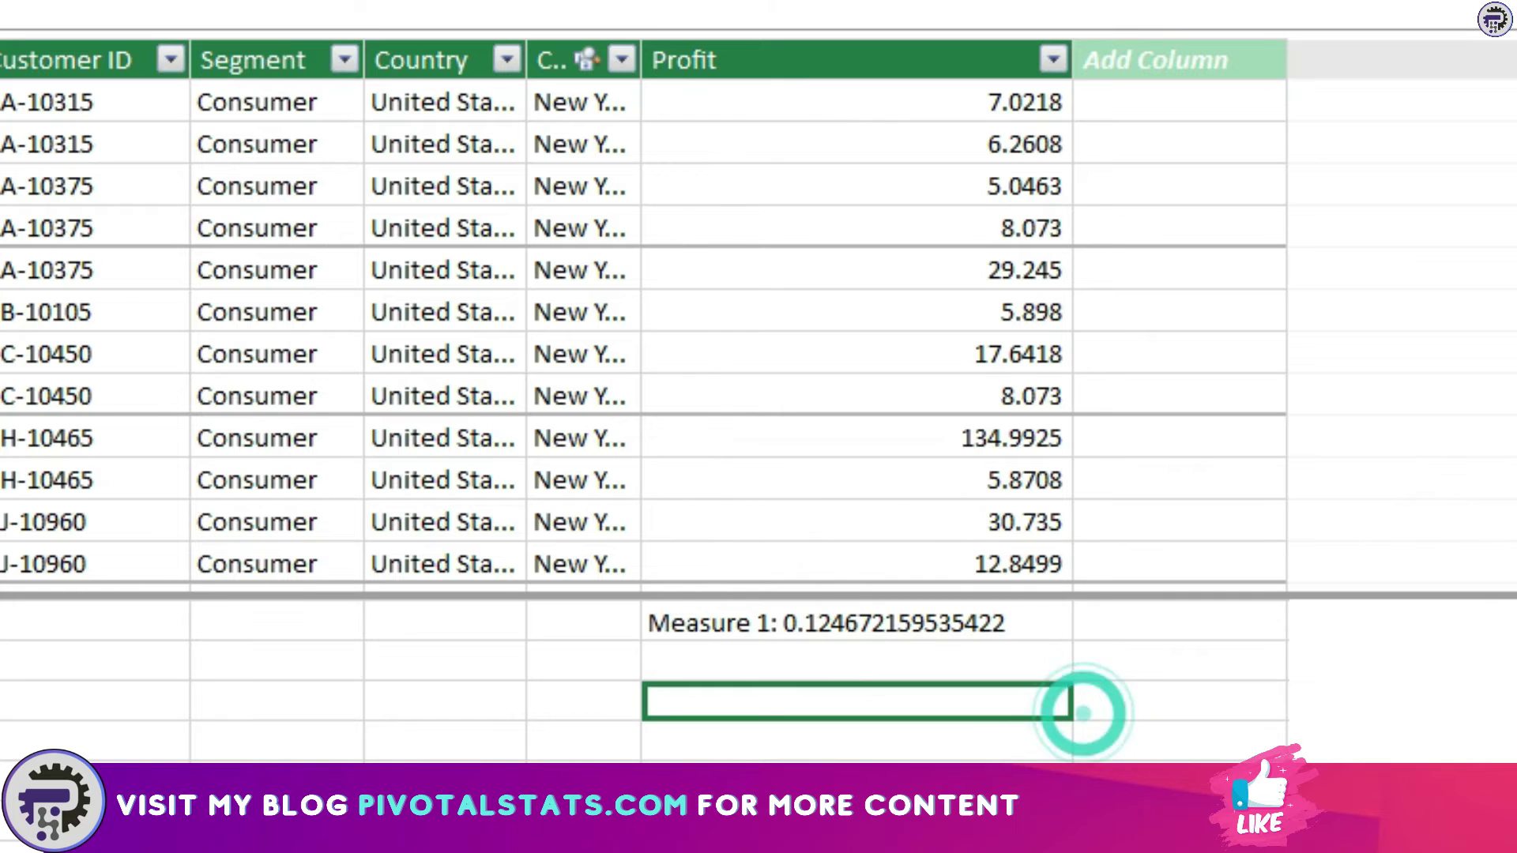
Step: Rename the remaining measure under the Profit column to Profit%
left_click(814, 624)
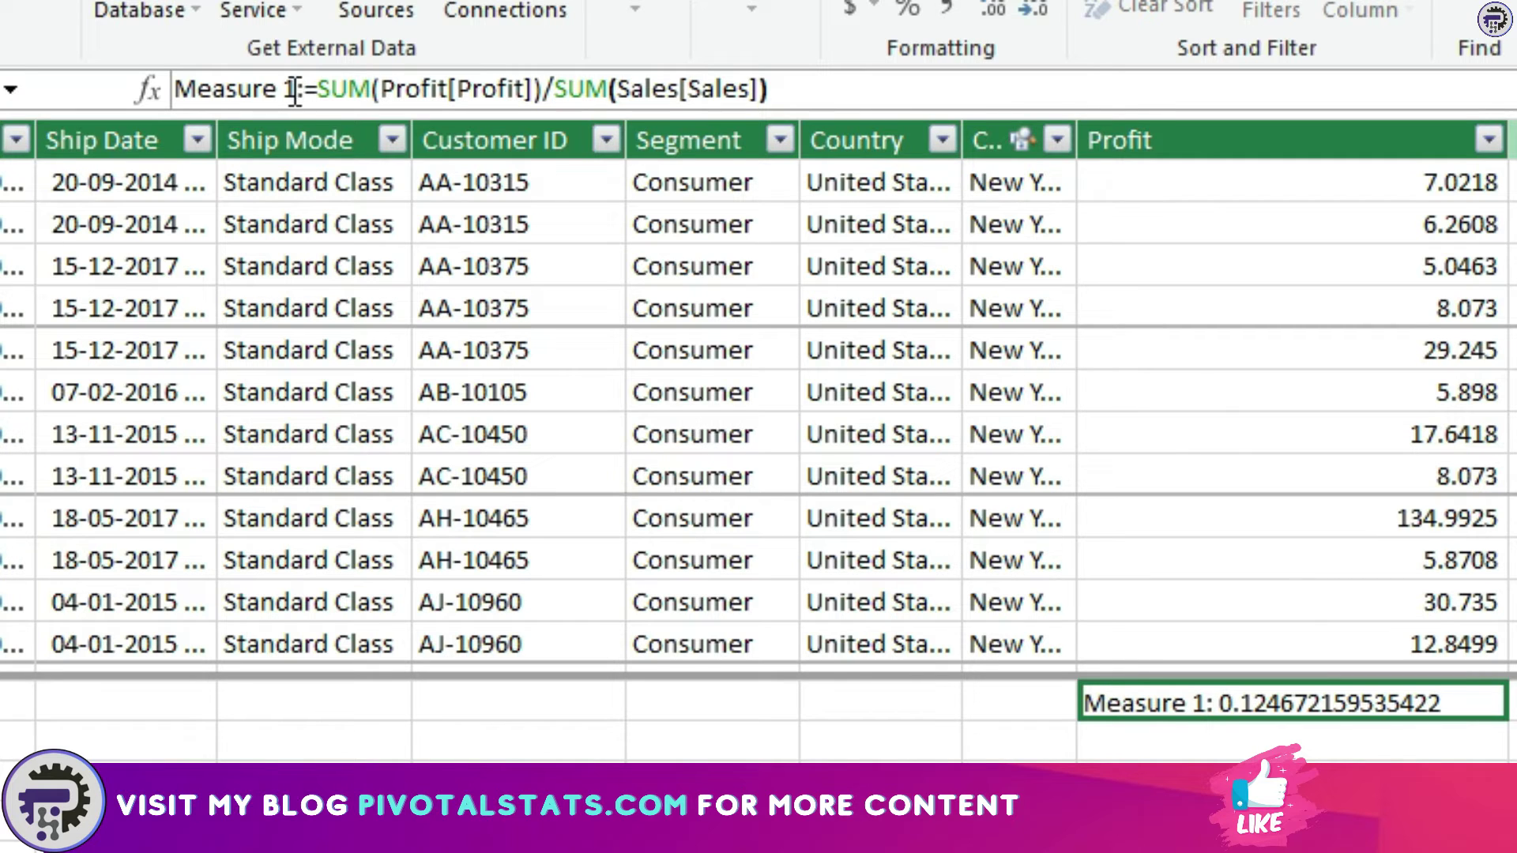
left_click_drag(293, 89, 174, 89)
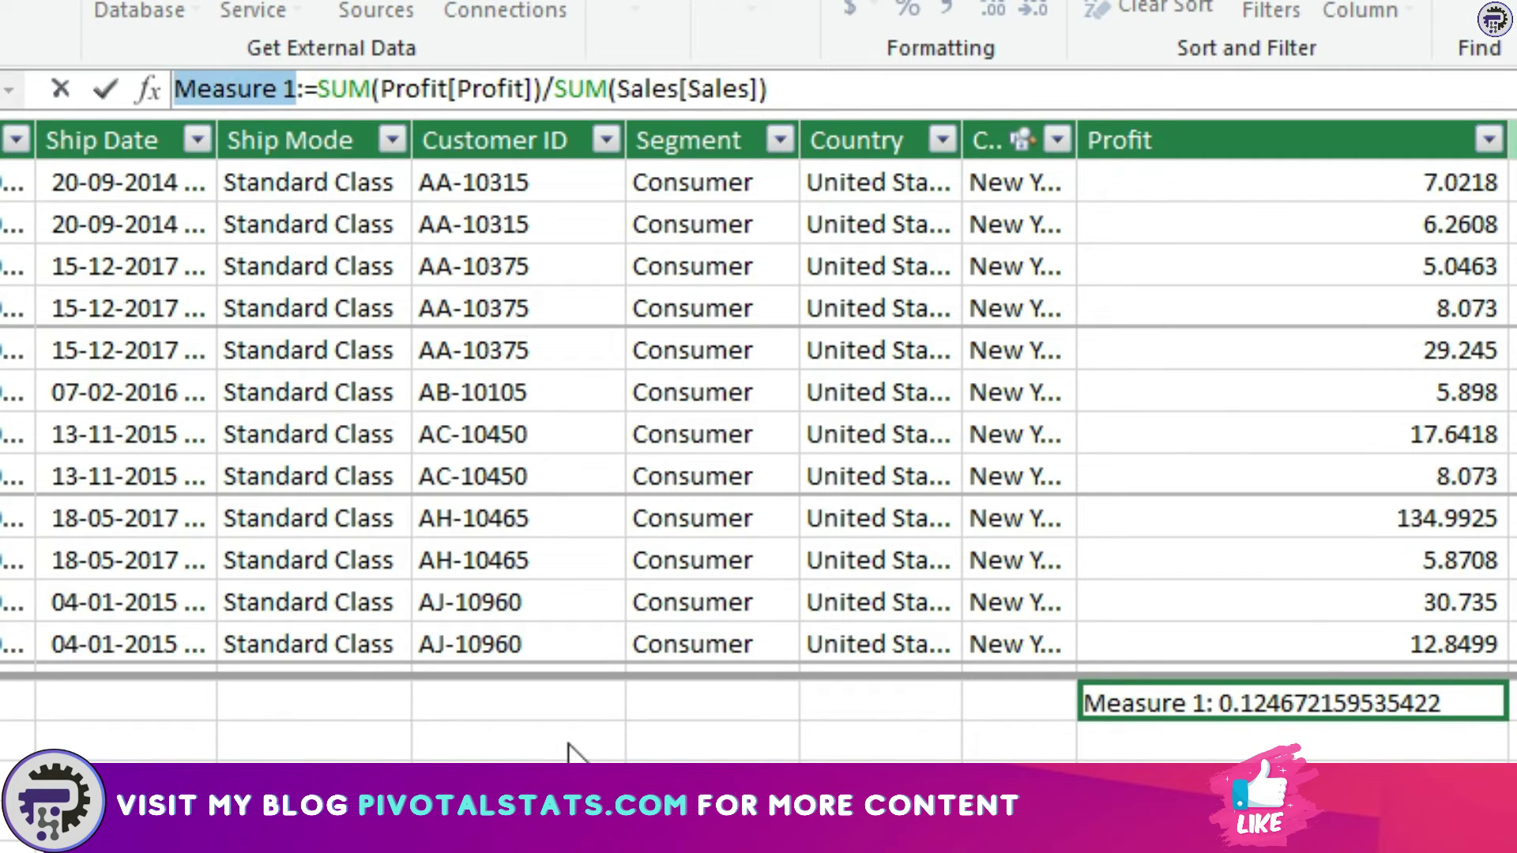
type("Profit")
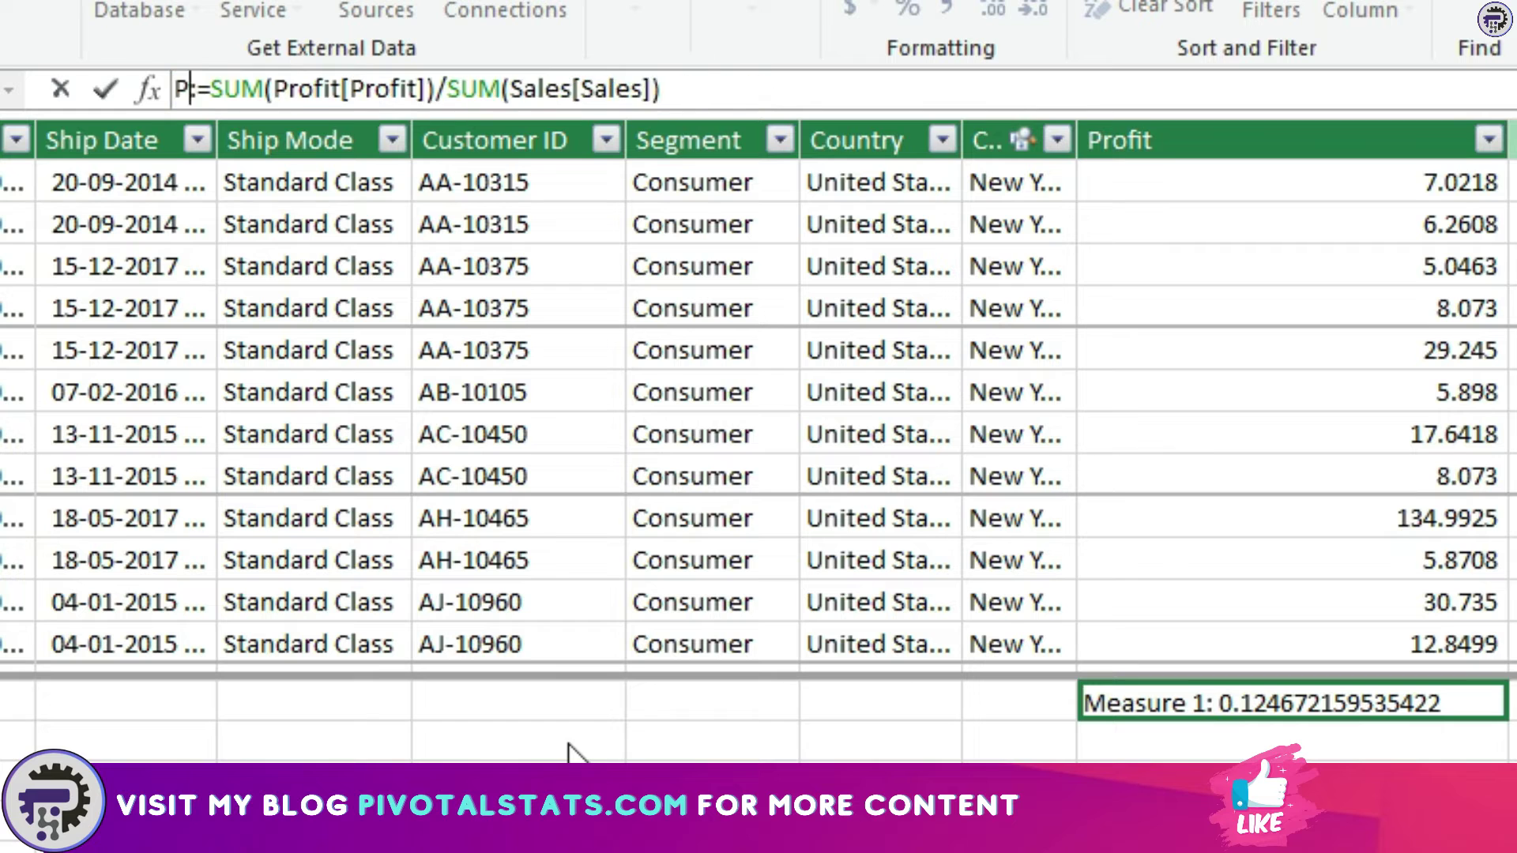
type("%")
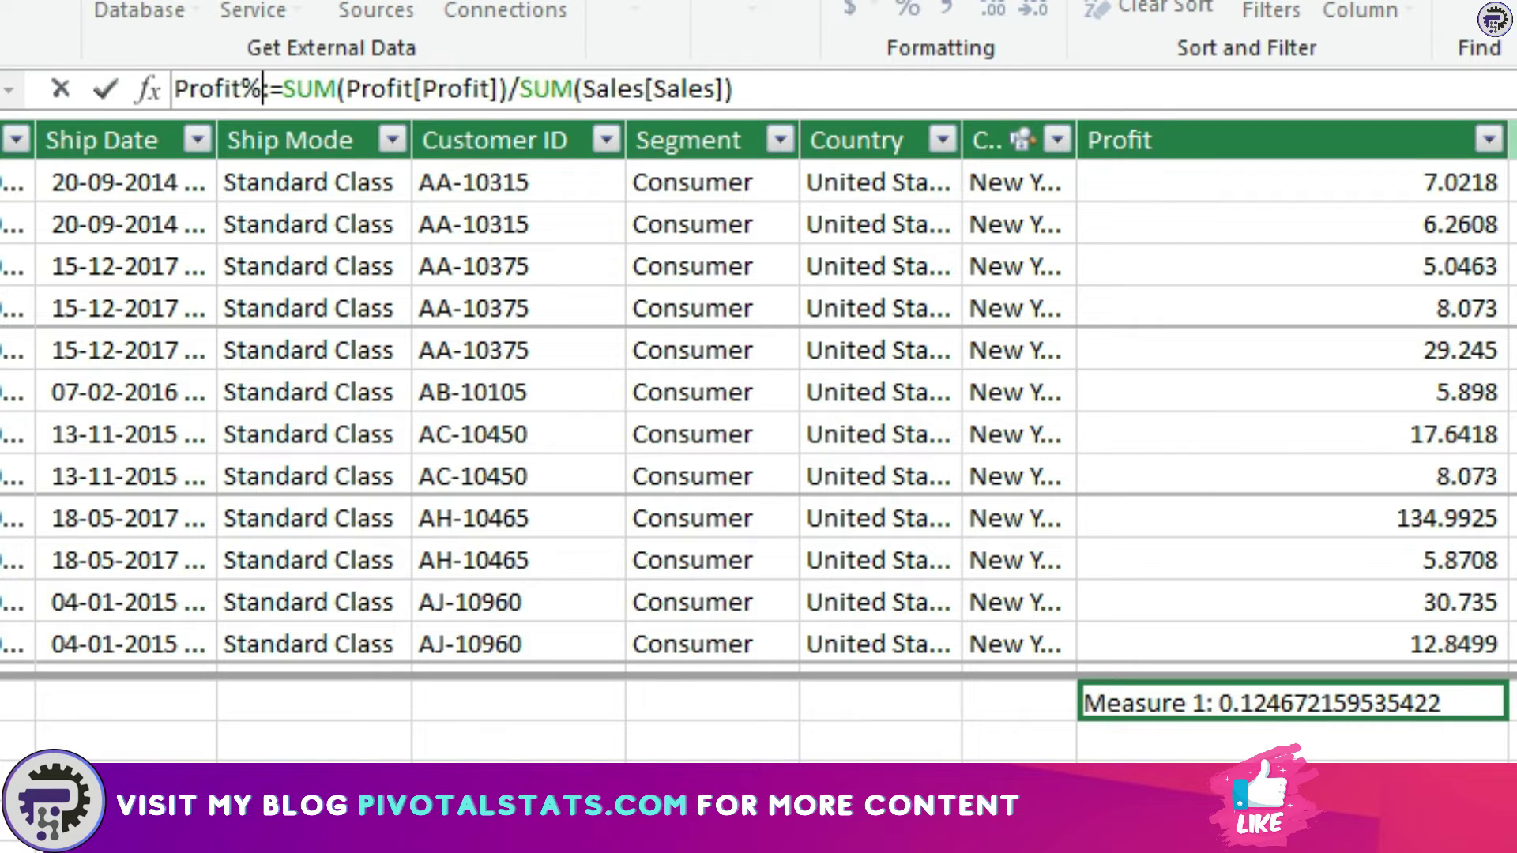
key("Escape")
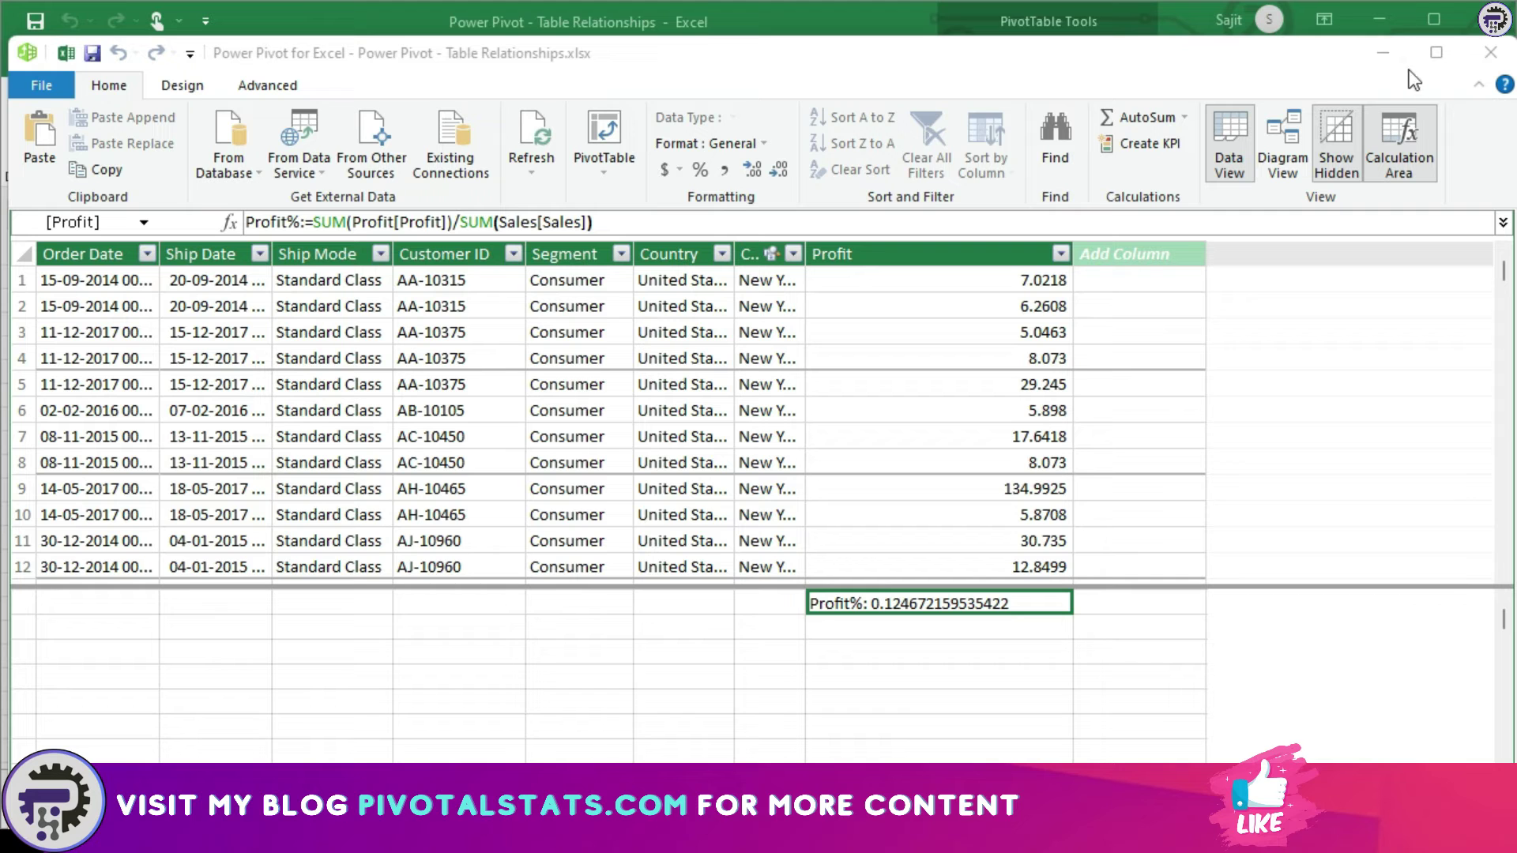
Step: Return to the Excel workbook and add the Profit% measure to the PivotTable values after Sum of Sales
left_click(1380, 54)
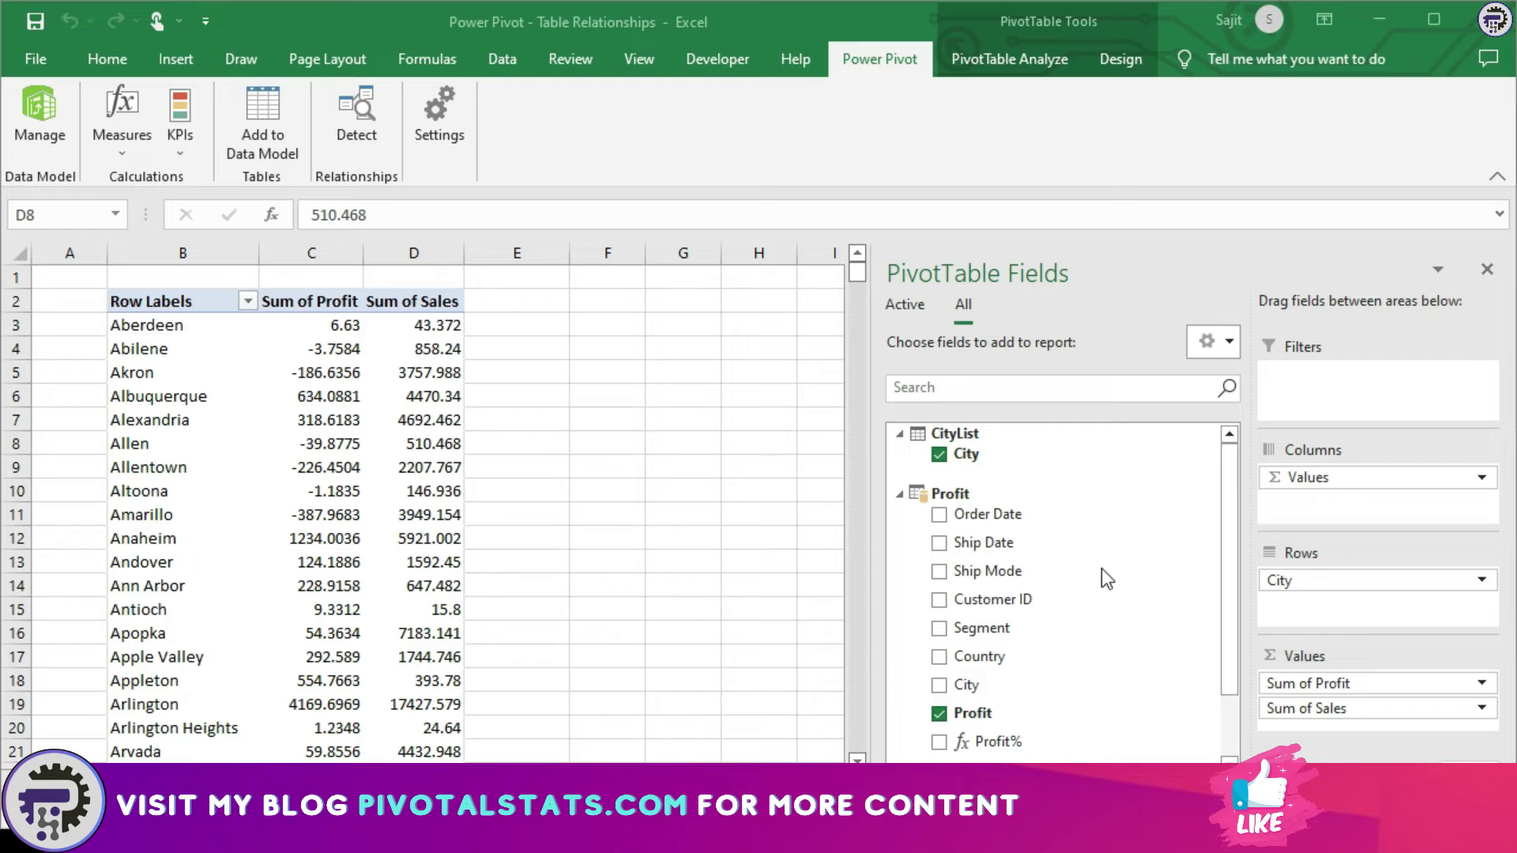
scroll(1101, 567, "down", 1)
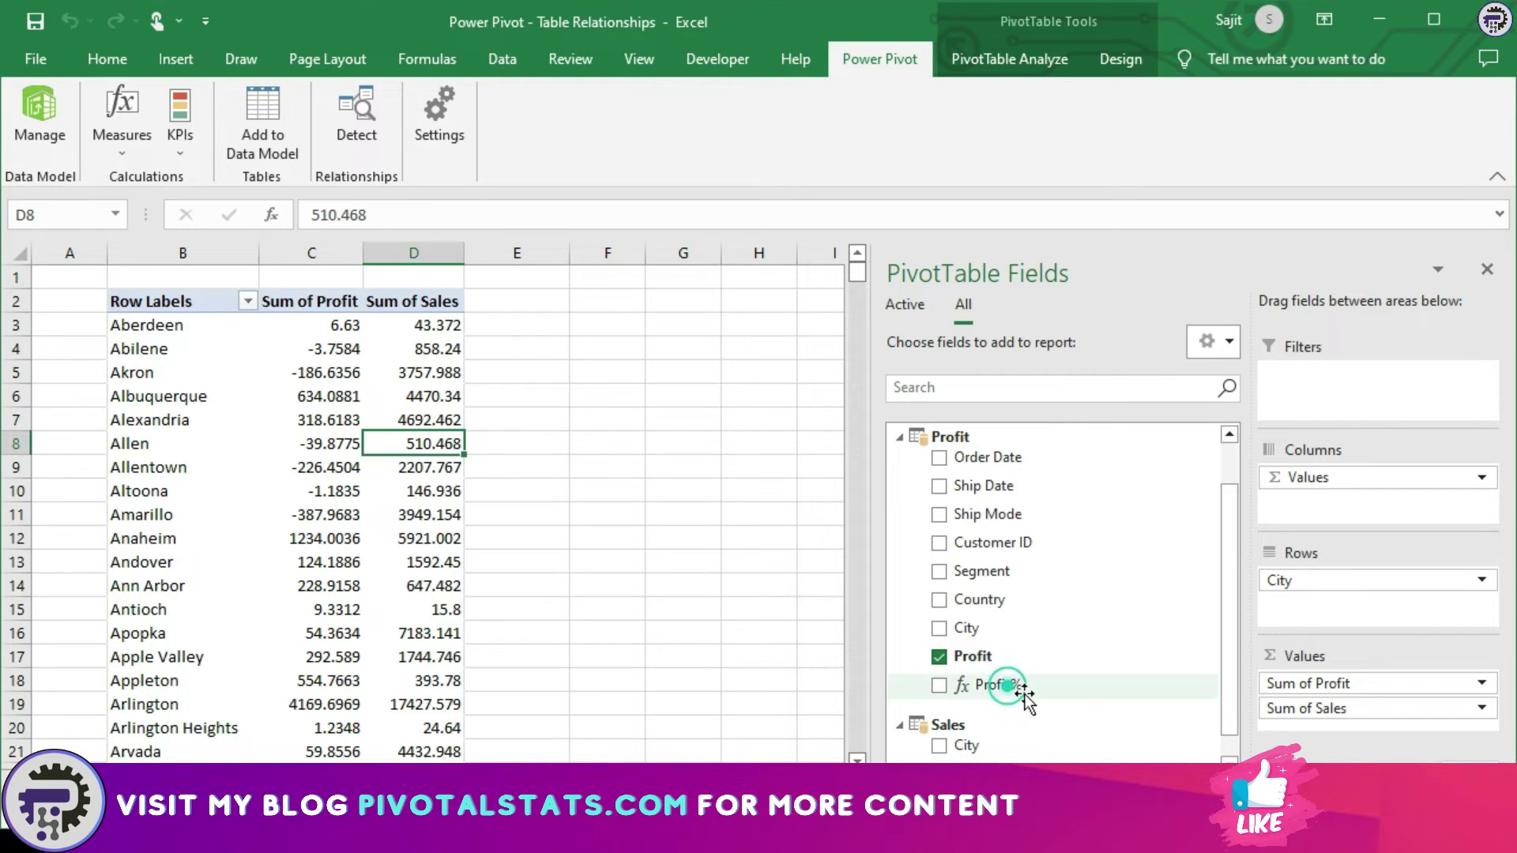
left_click_drag(1003, 689, 1353, 737)
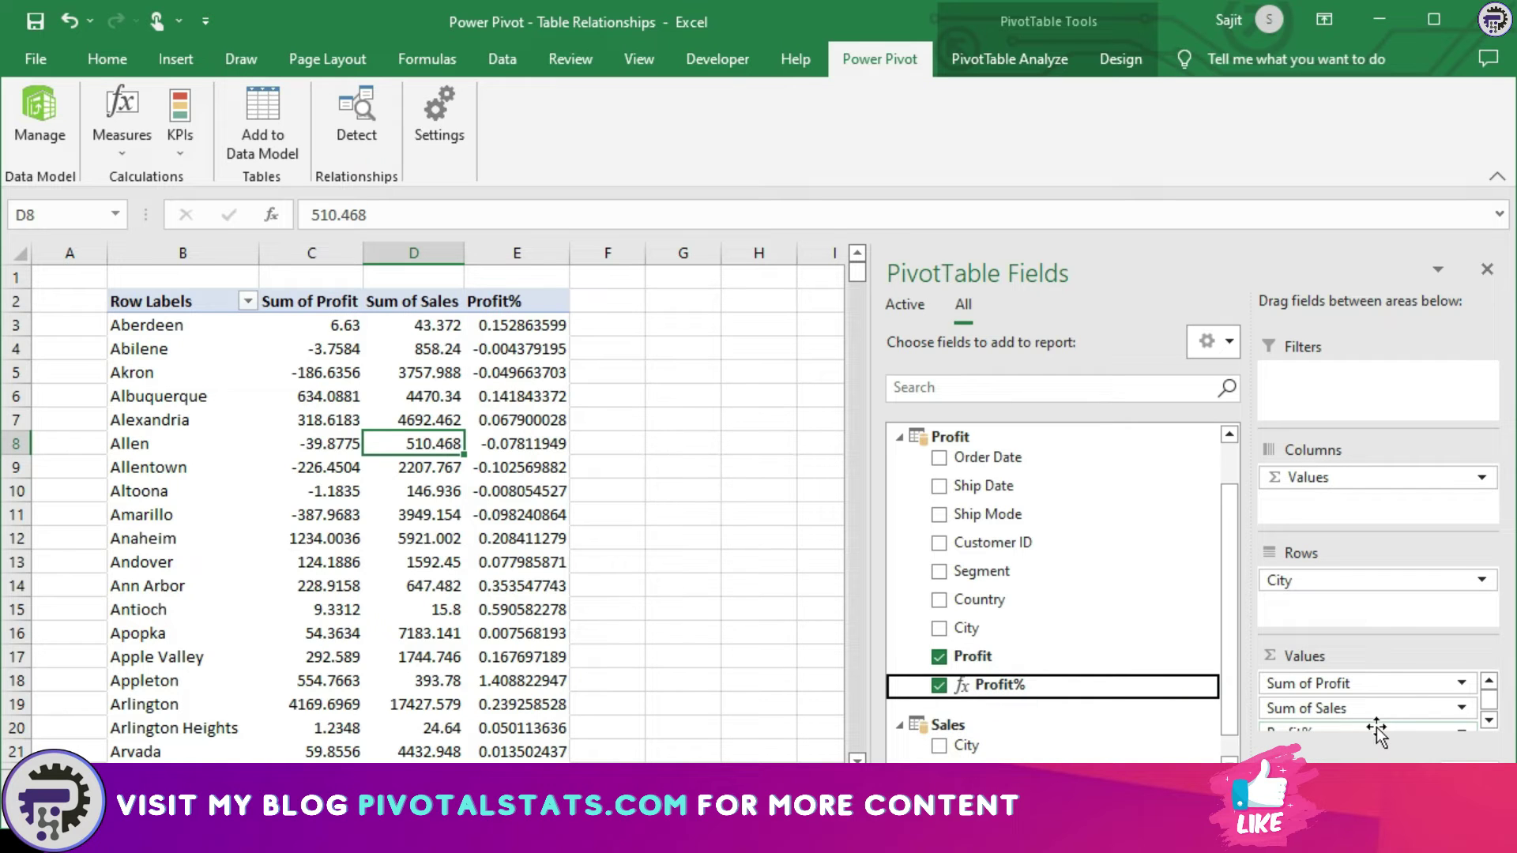
Step: Format all Profit% values in the PivotTable as percentages
left_click(535, 327)
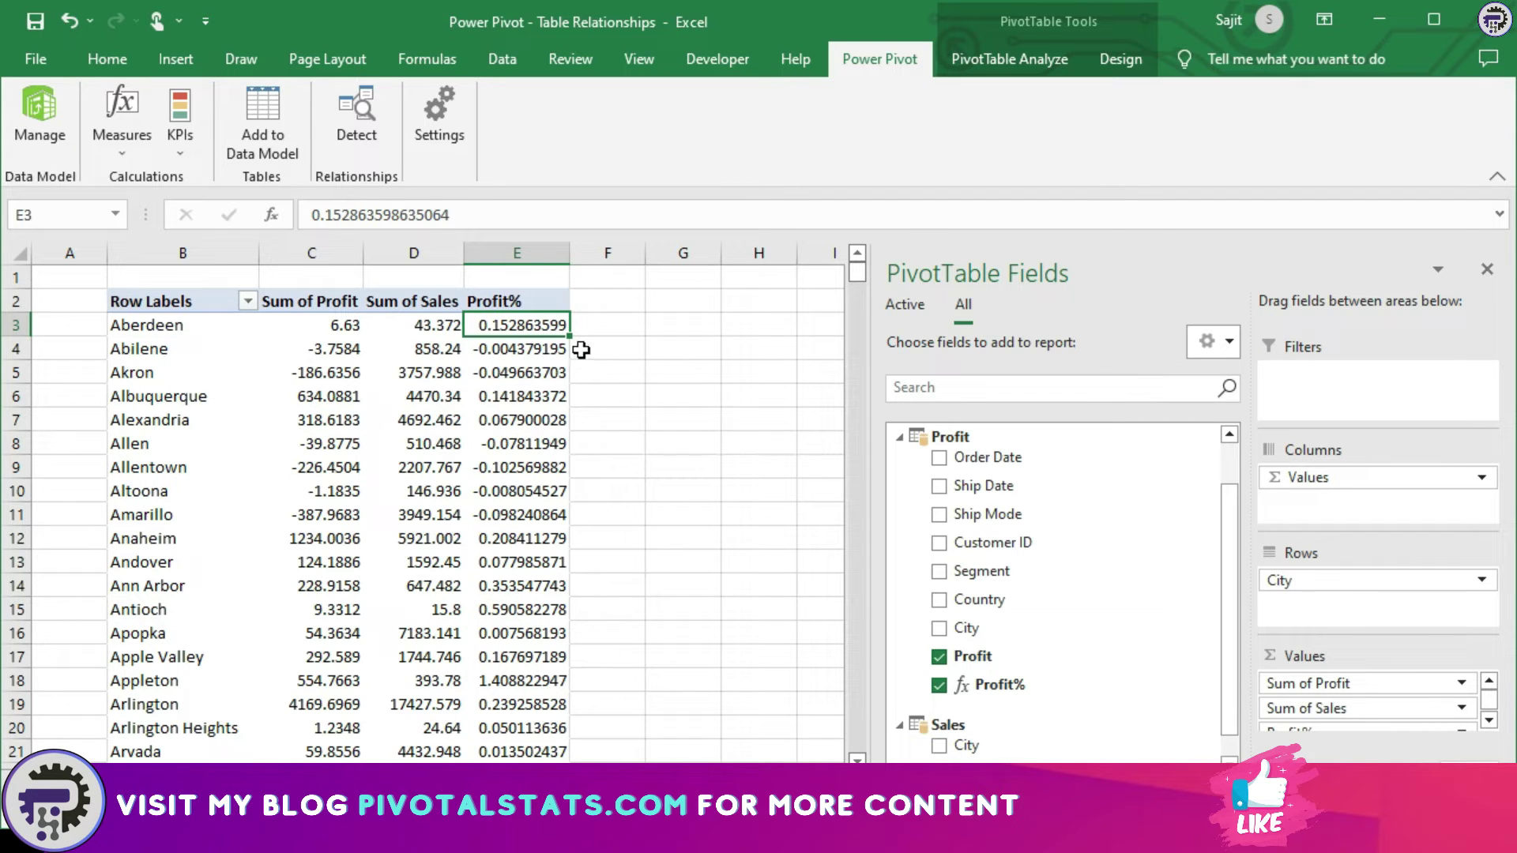
key("ctrl+shift+Down")
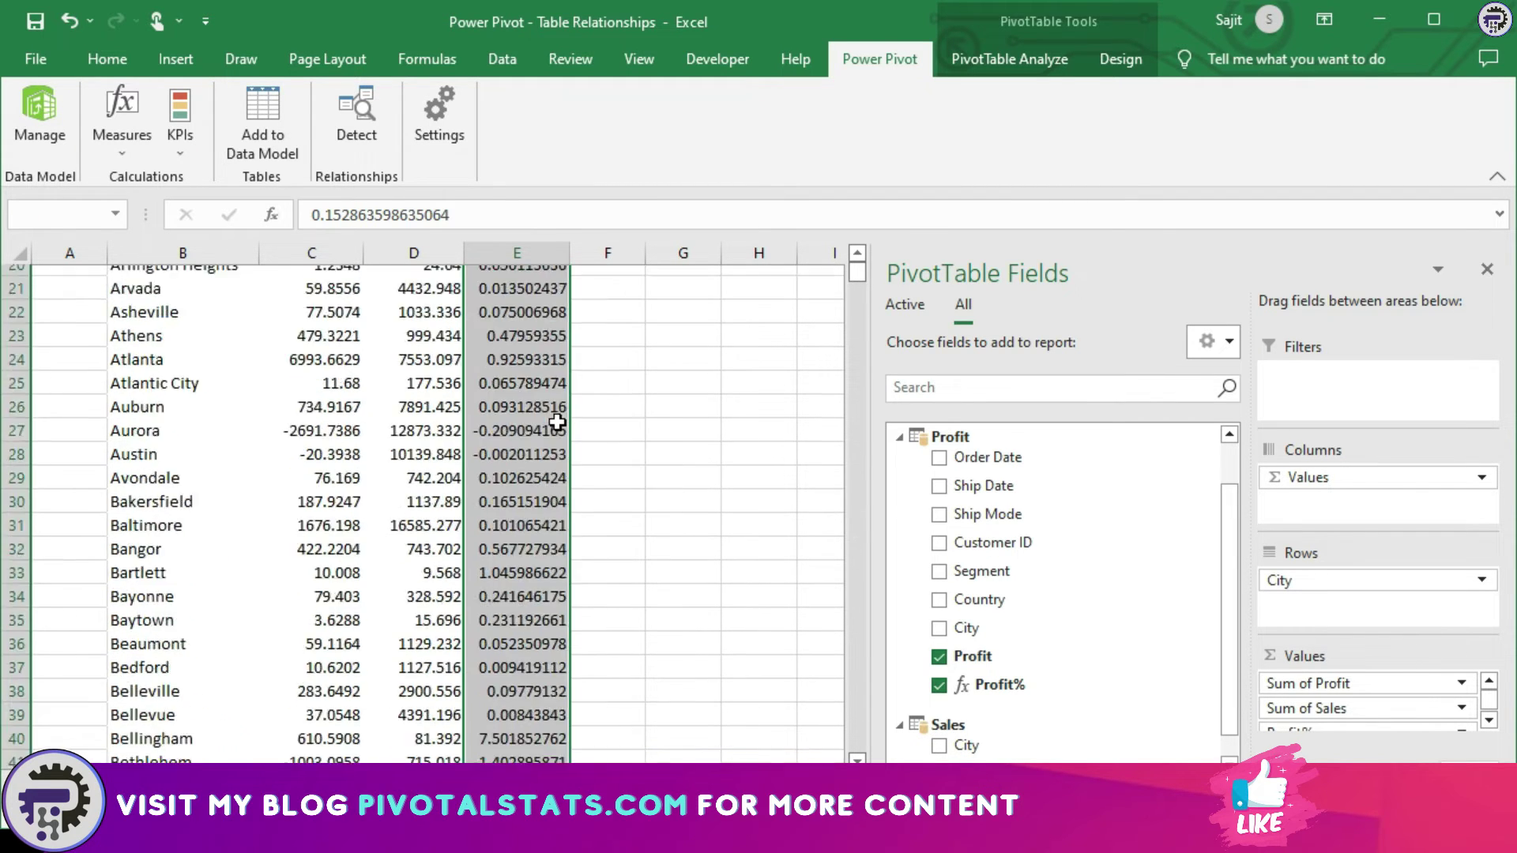
key("alt+h")
key("p")
key("ctrl+BackSpace")
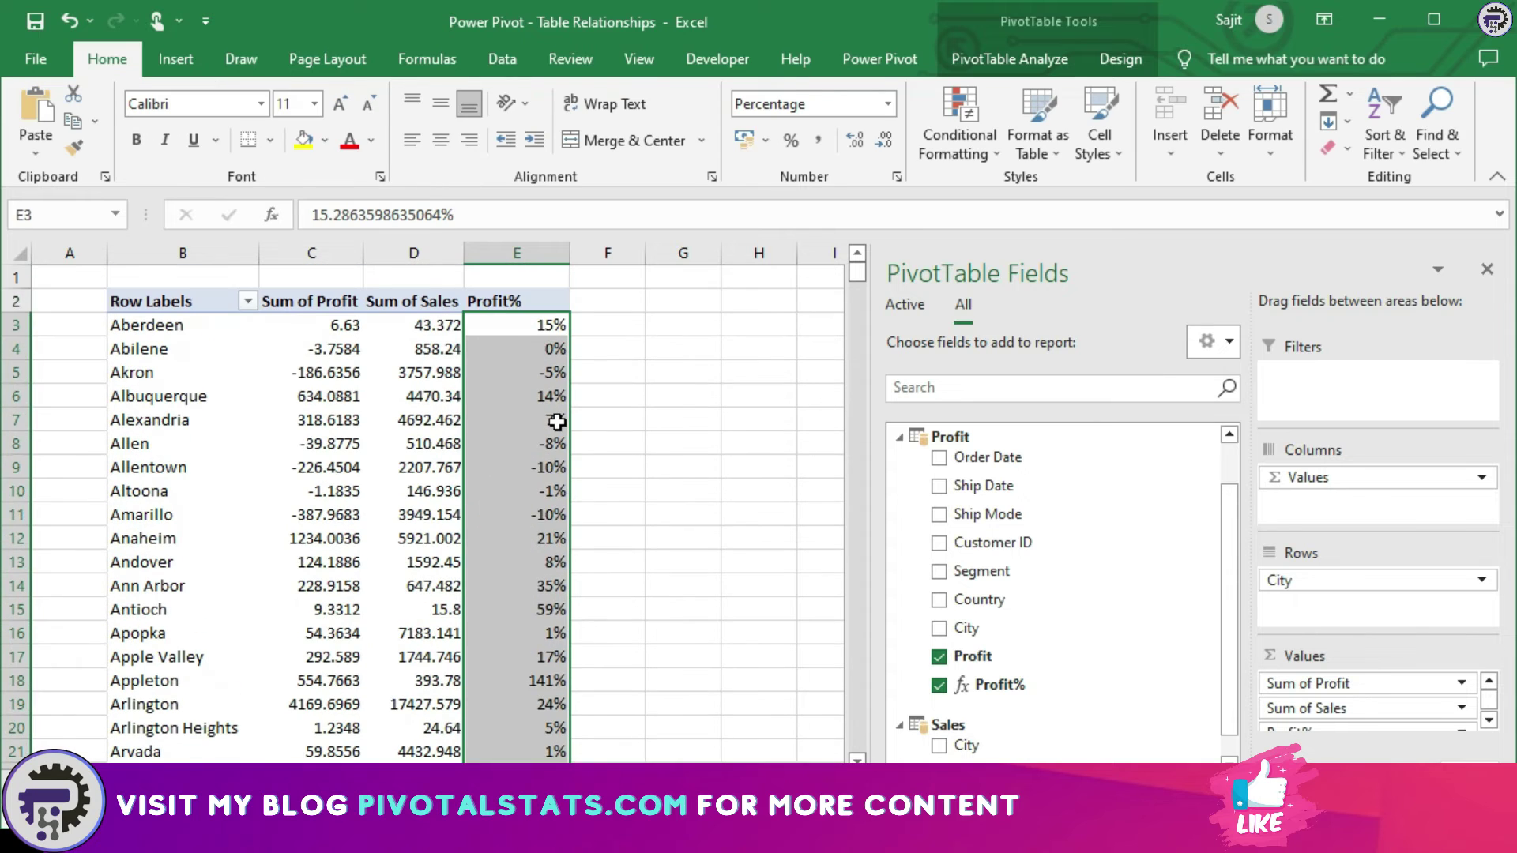
key("shift+BackSpace")
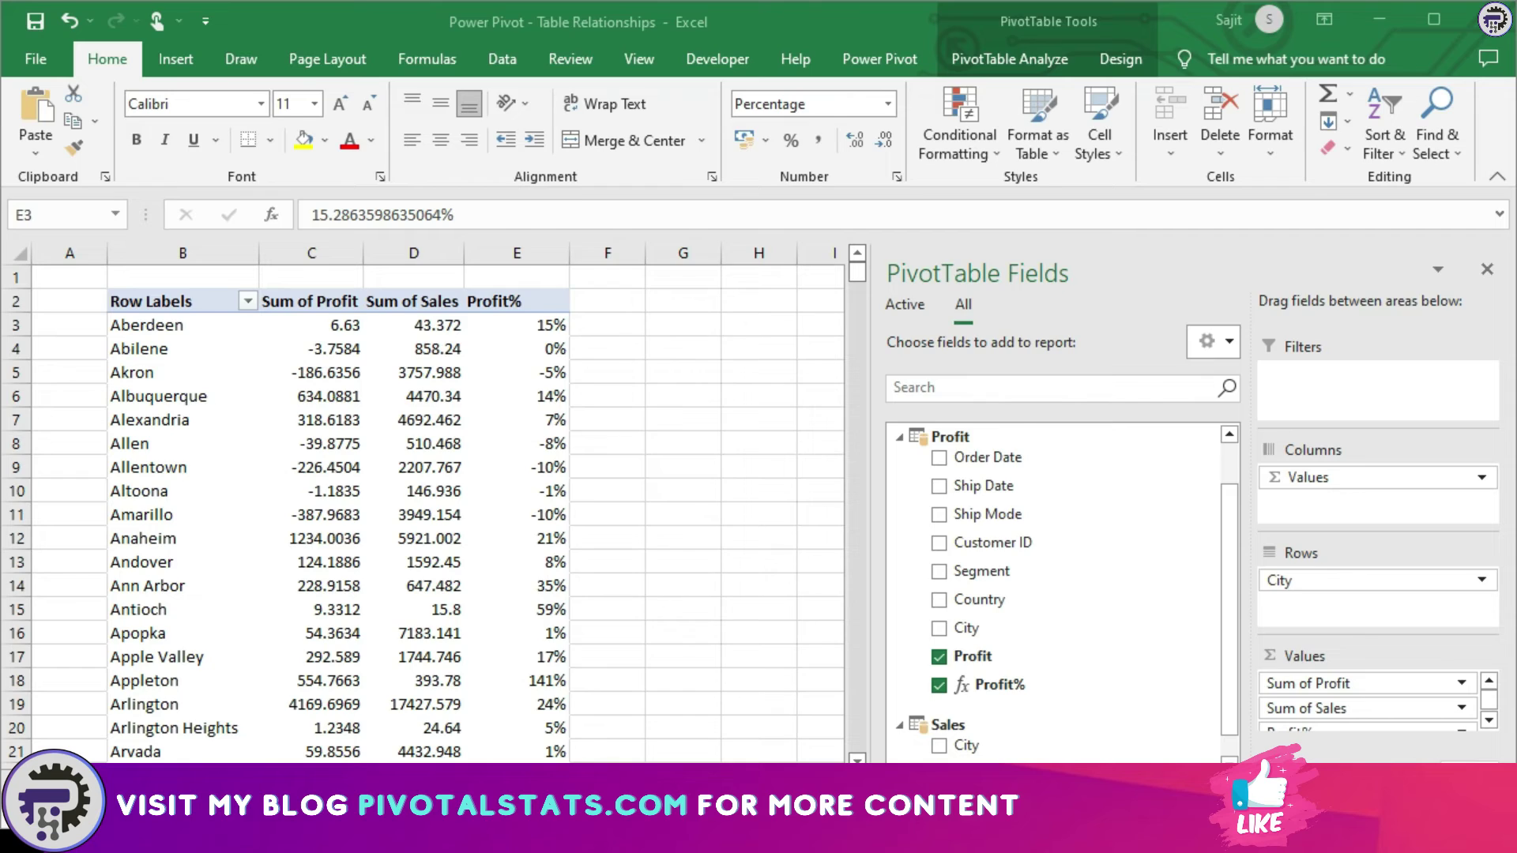
Step: Switch to the Power Pivot window and add a calculated column to the Profit table with =LEFT(Profit[Customer ID],2)
key("alt+Tab")
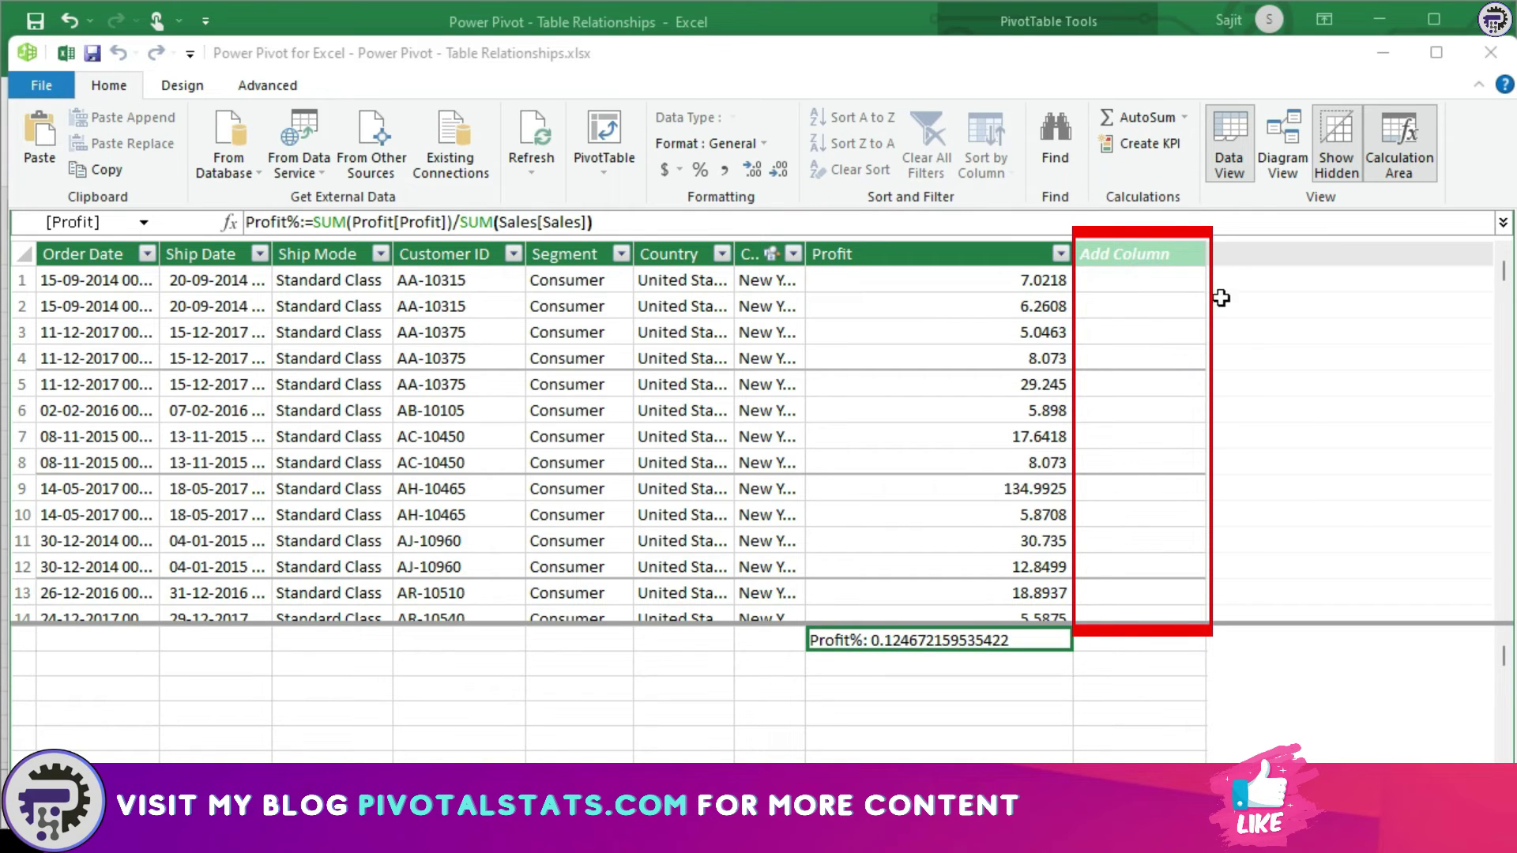
left_click(1140, 283)
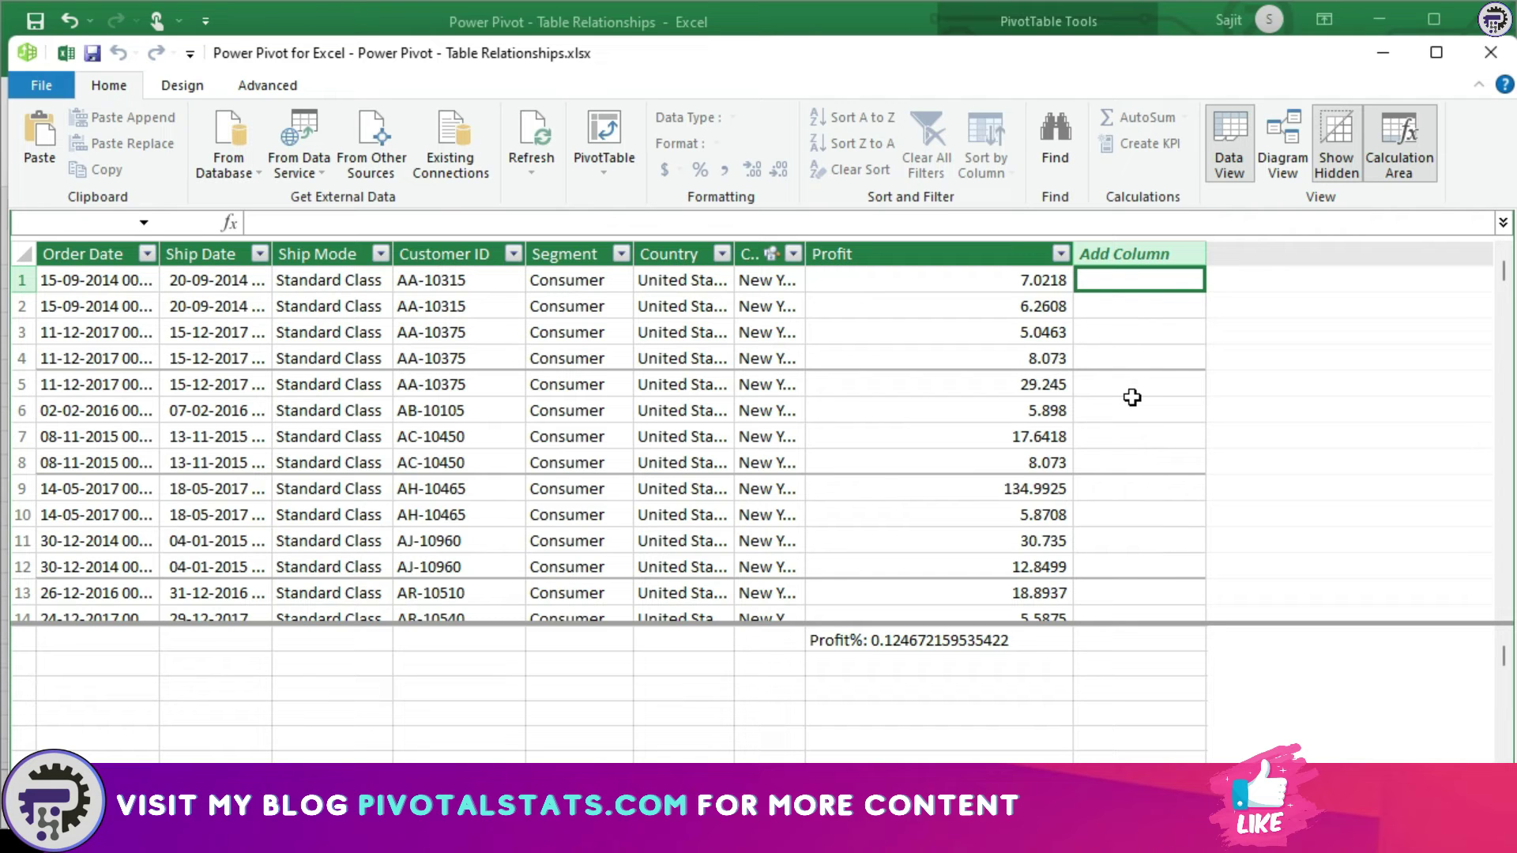
type("=LEFT(")
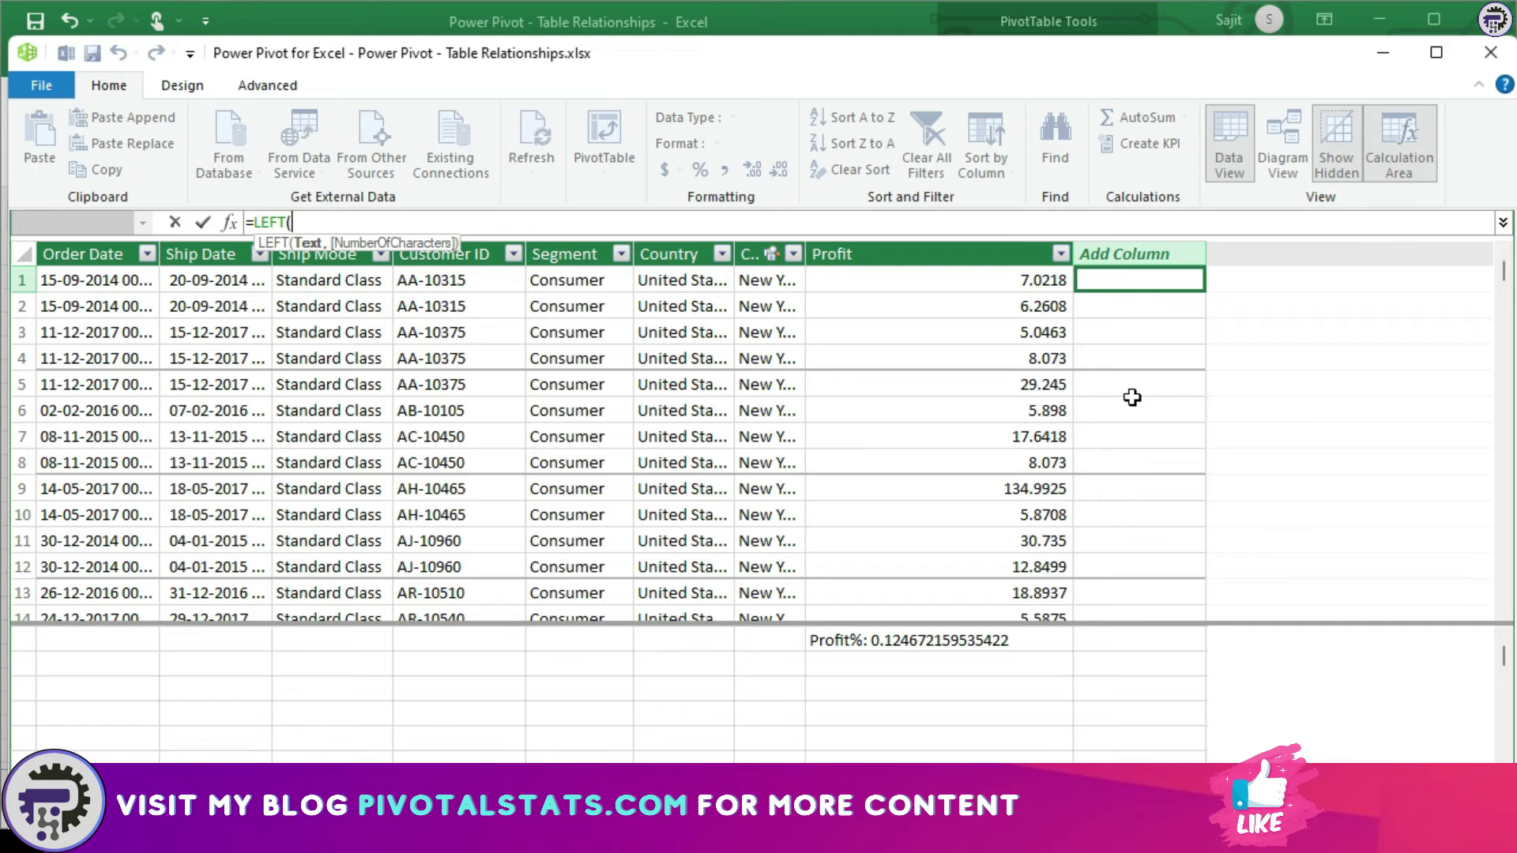
left_click(518, 282)
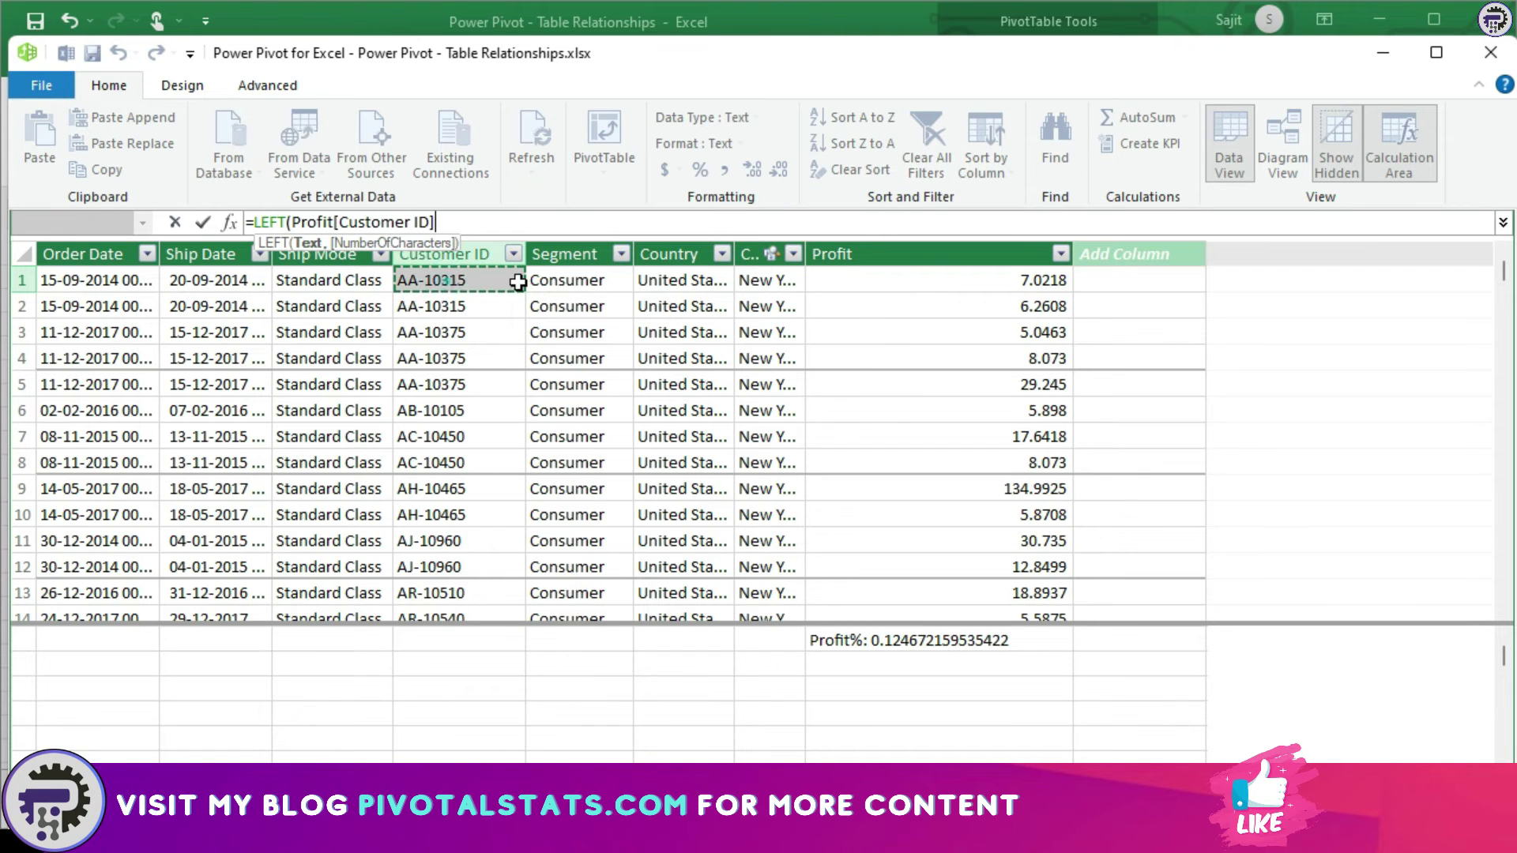
type(",")
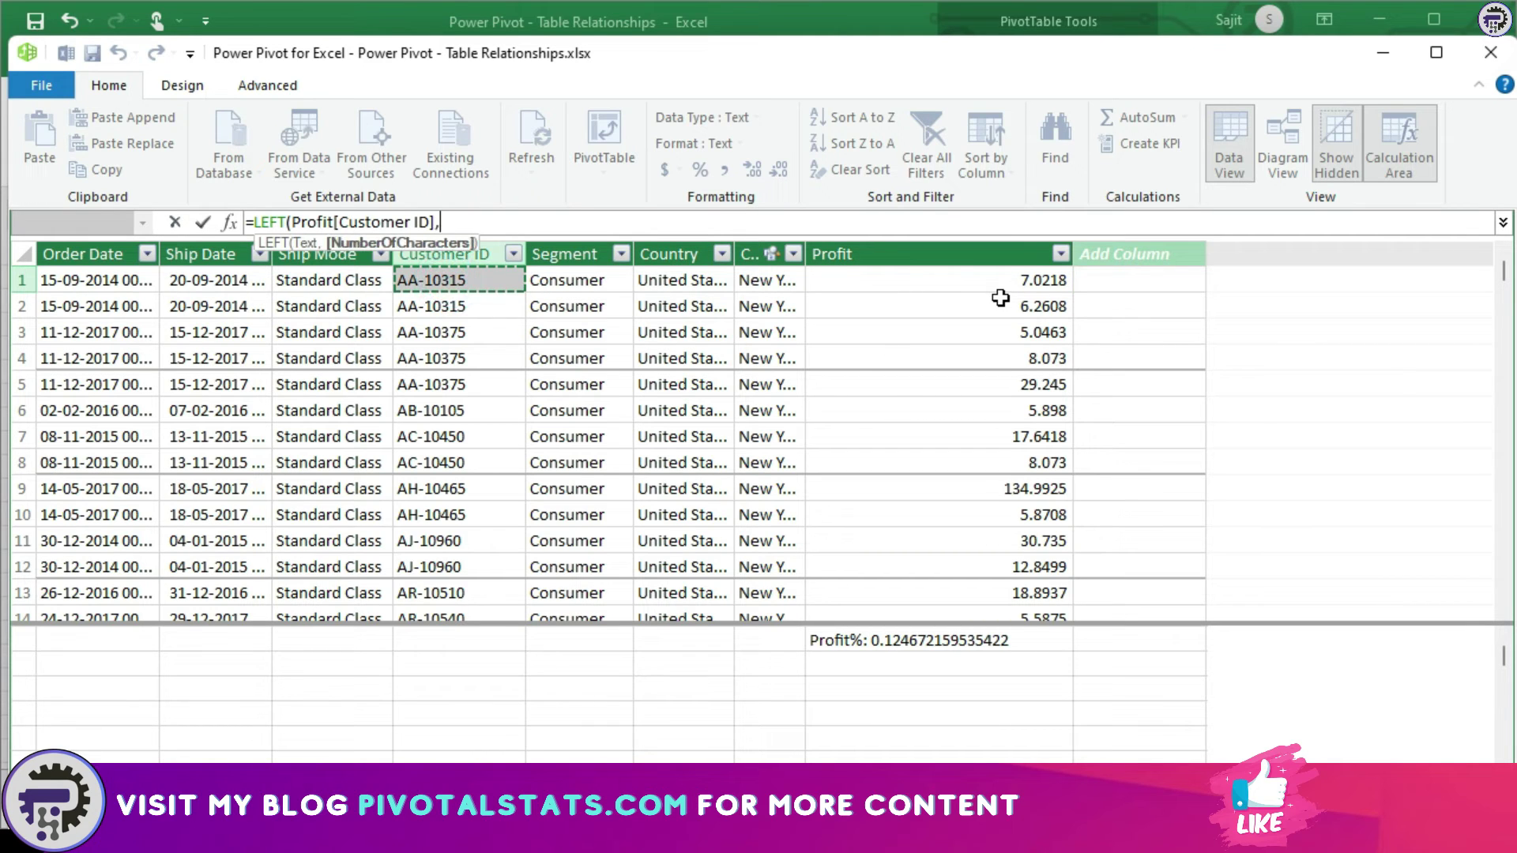
type("2")
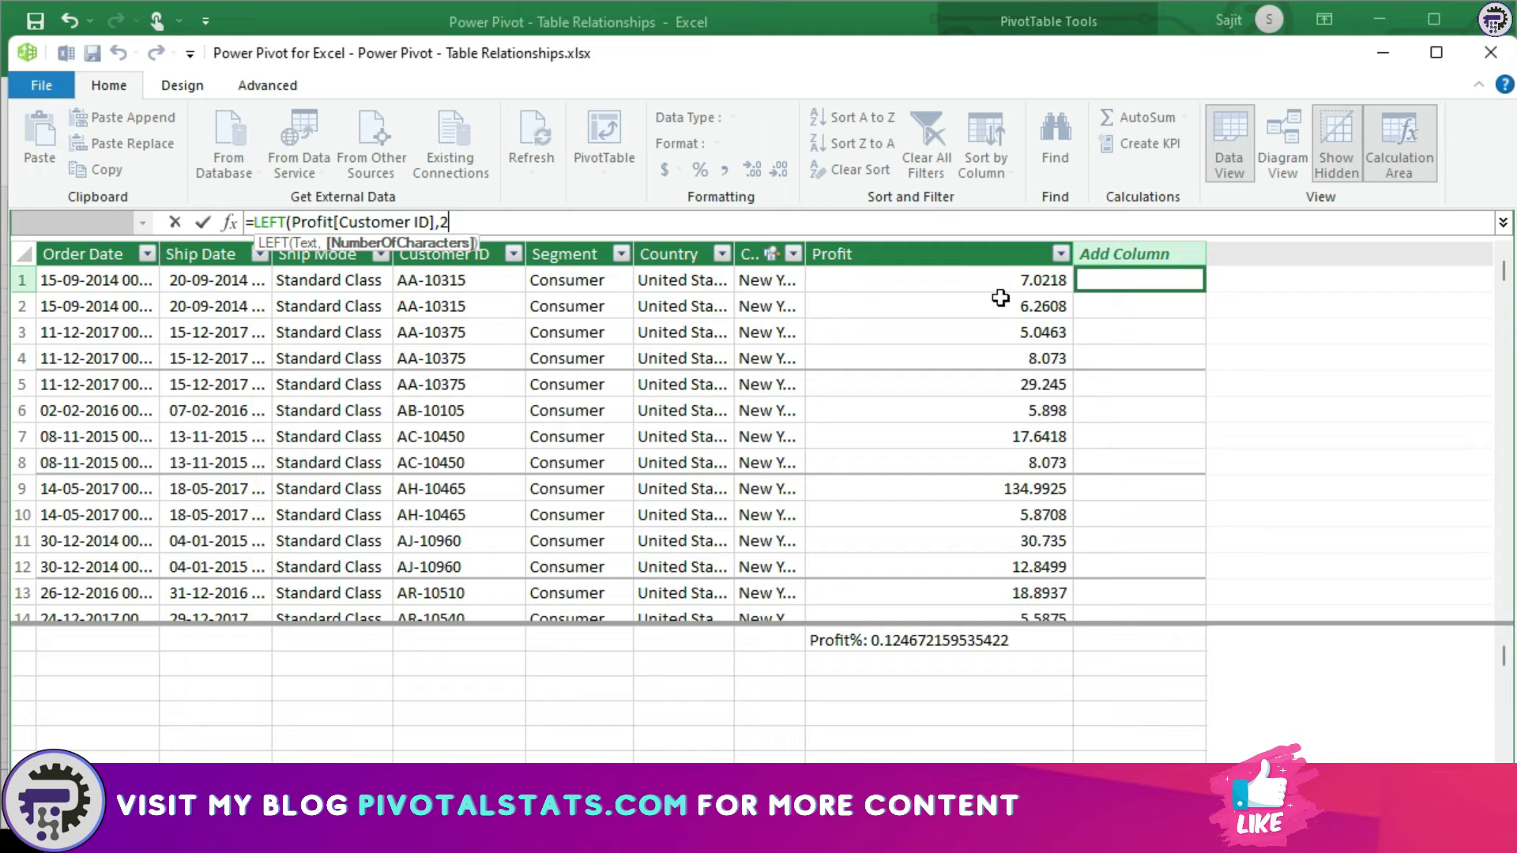
type(")")
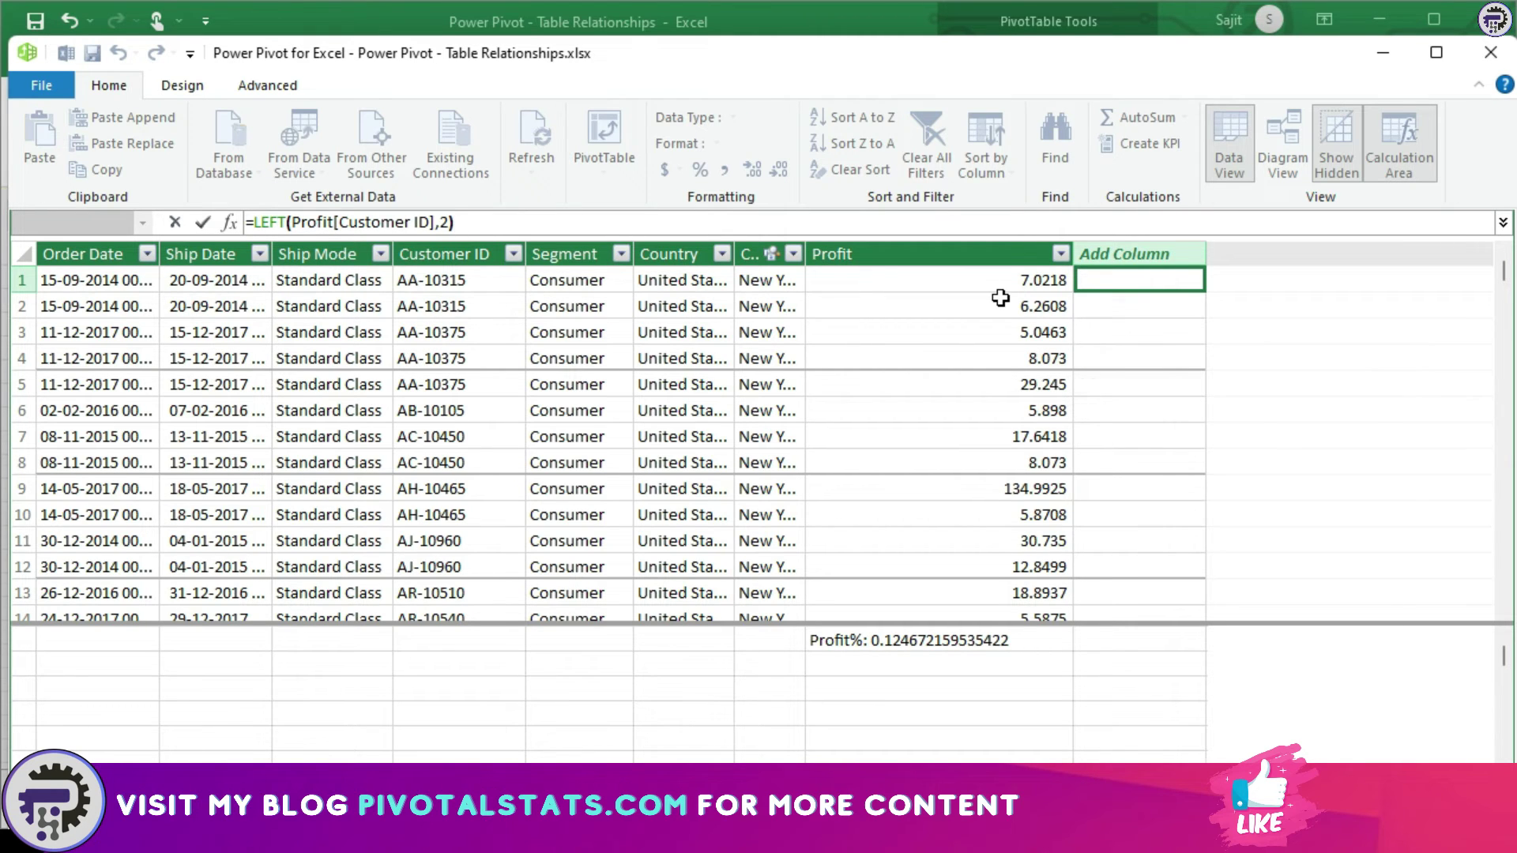
key("Return")
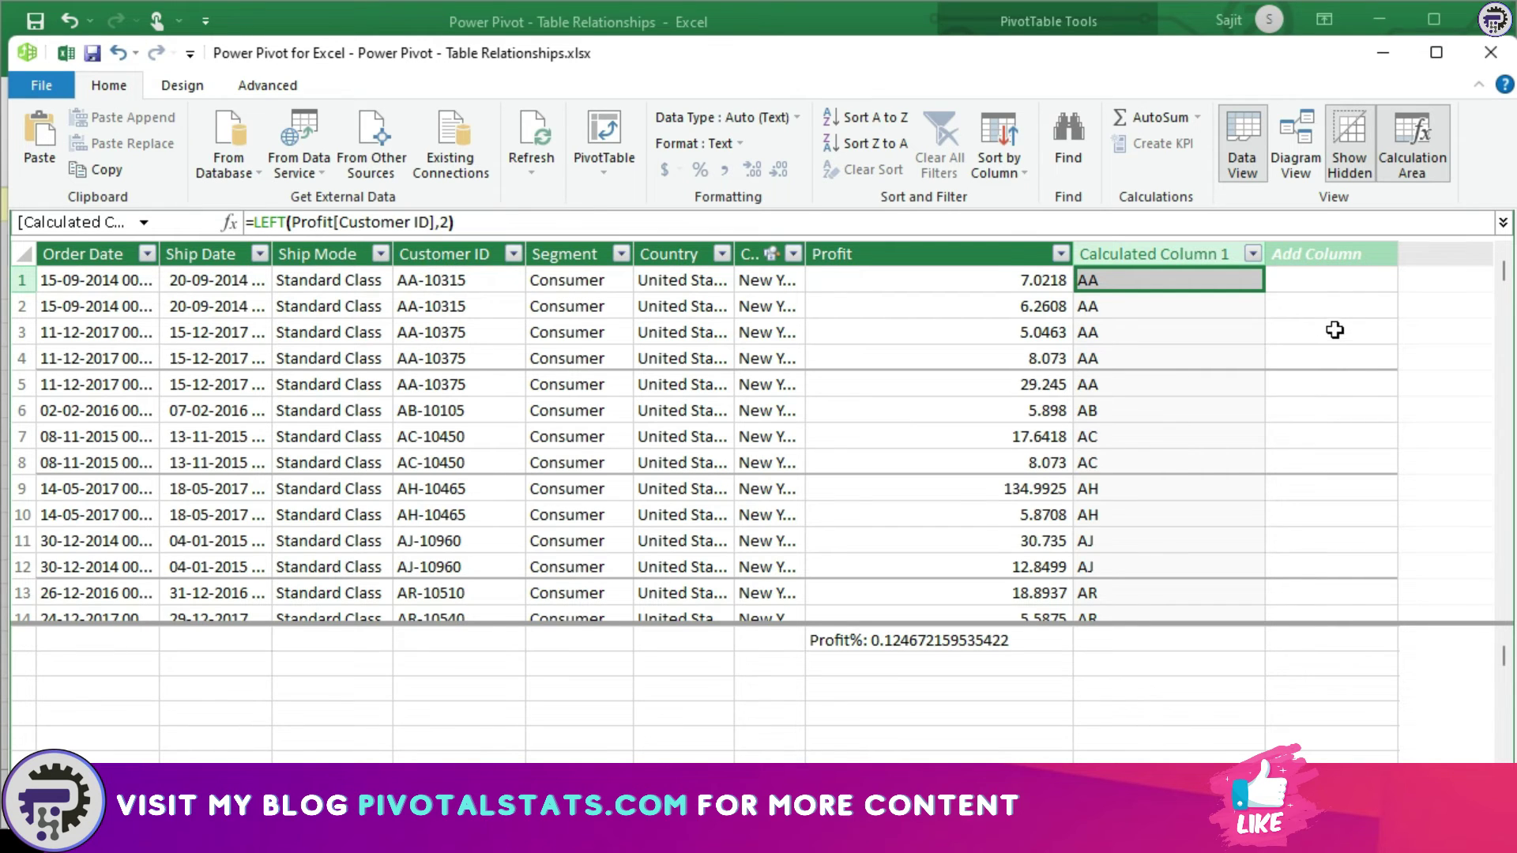
Step: Rename the new calculated column Short_CID
left_click(1193, 256)
right_click(1193, 257)
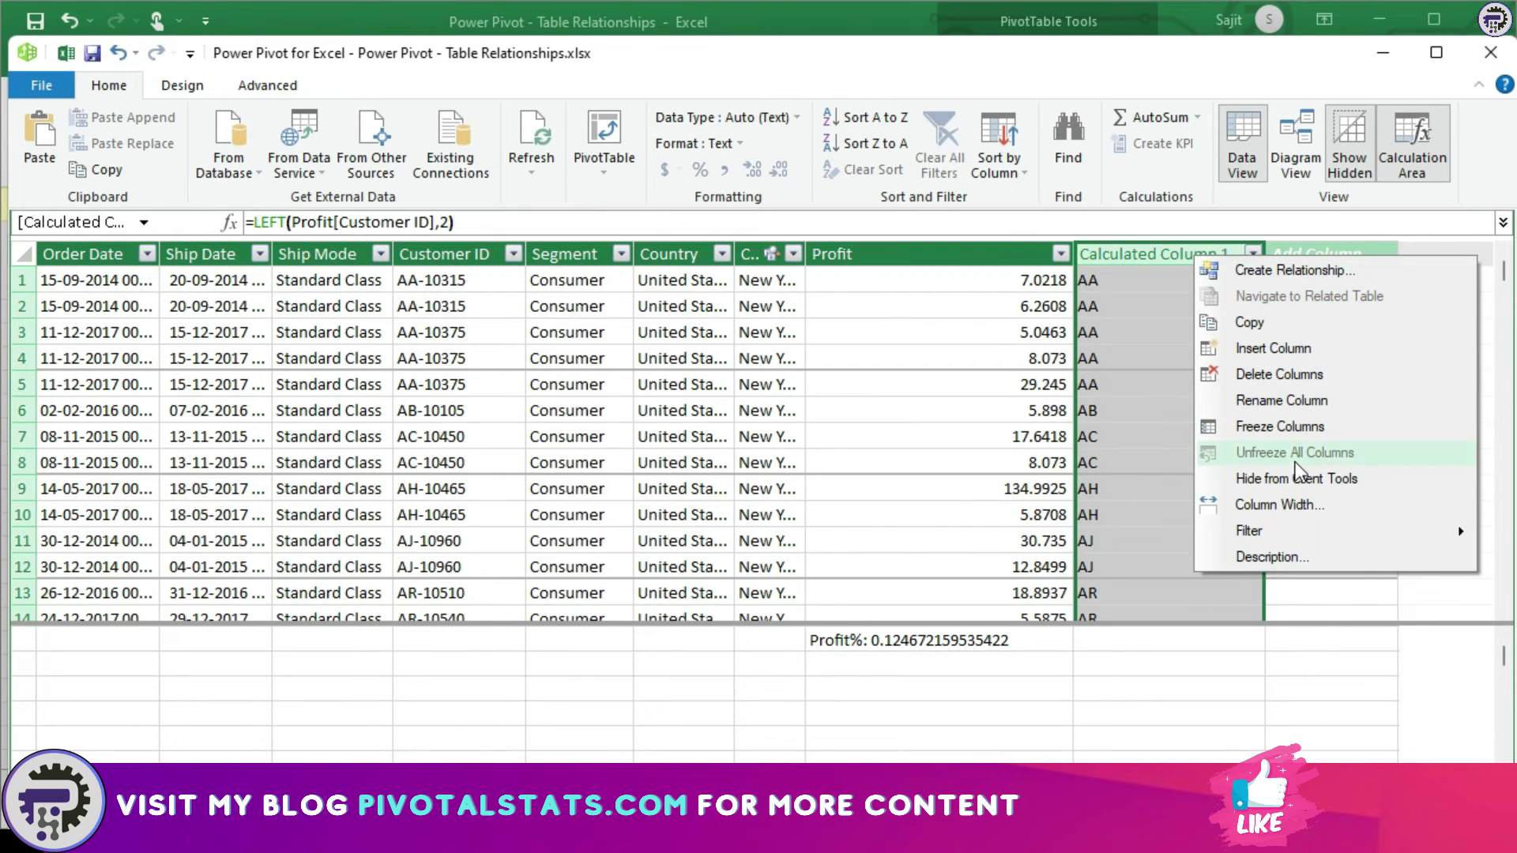
left_click(1285, 405)
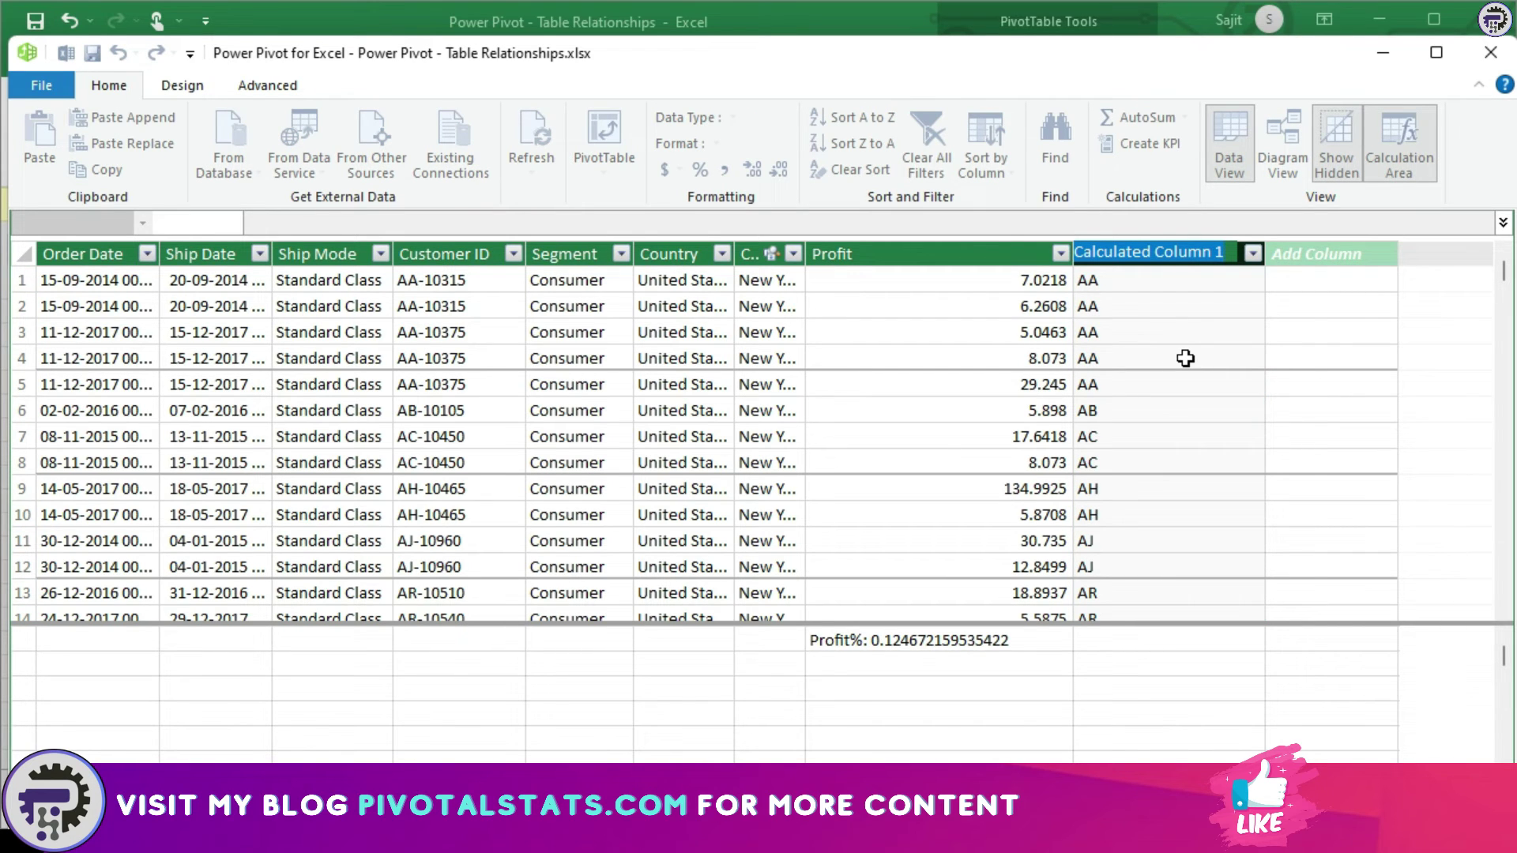
type("Short_CID")
key("Return")
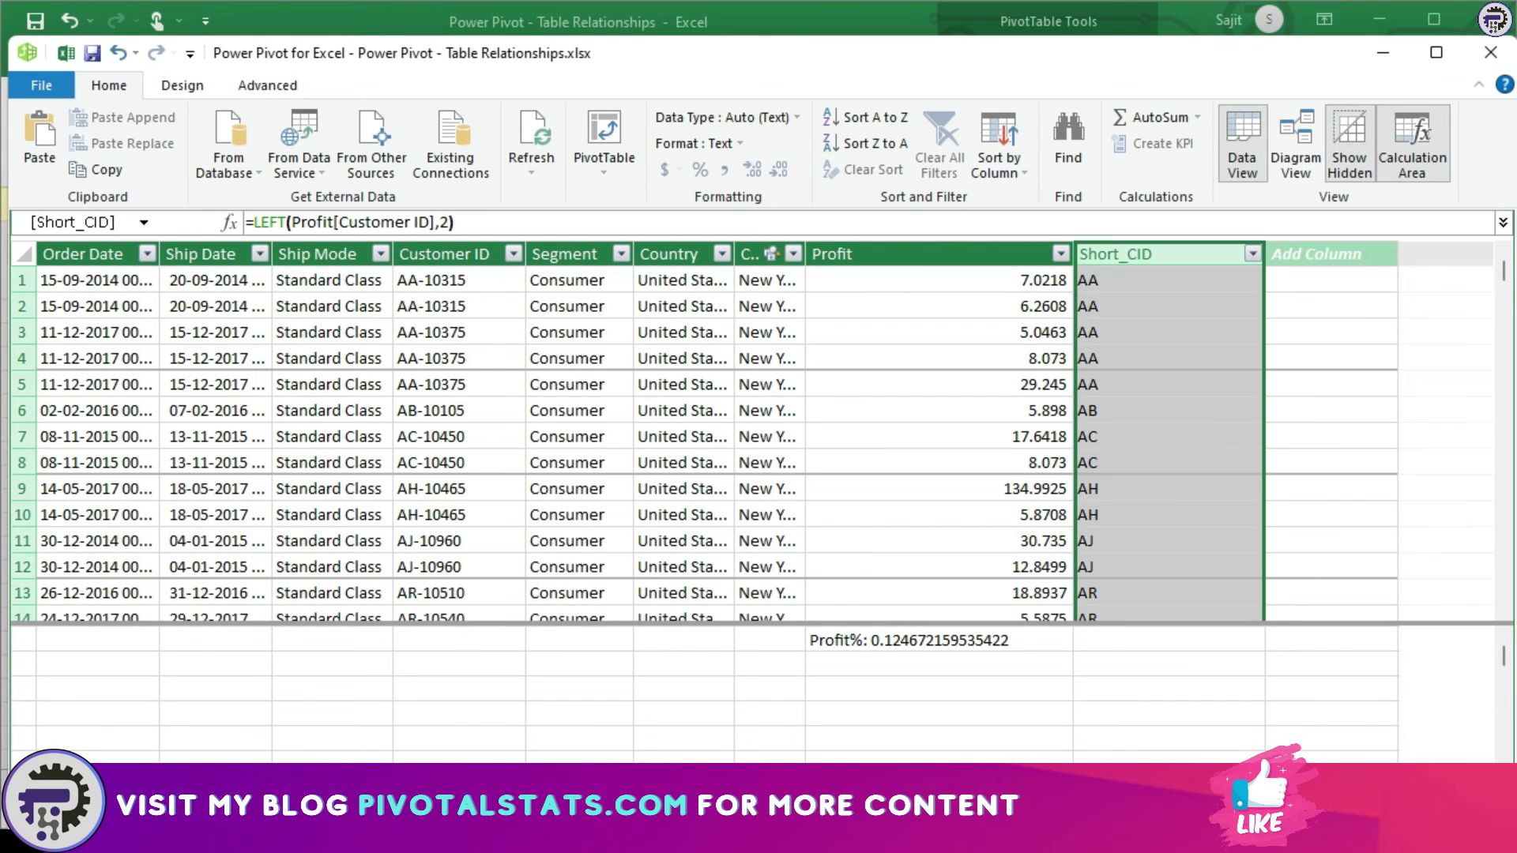
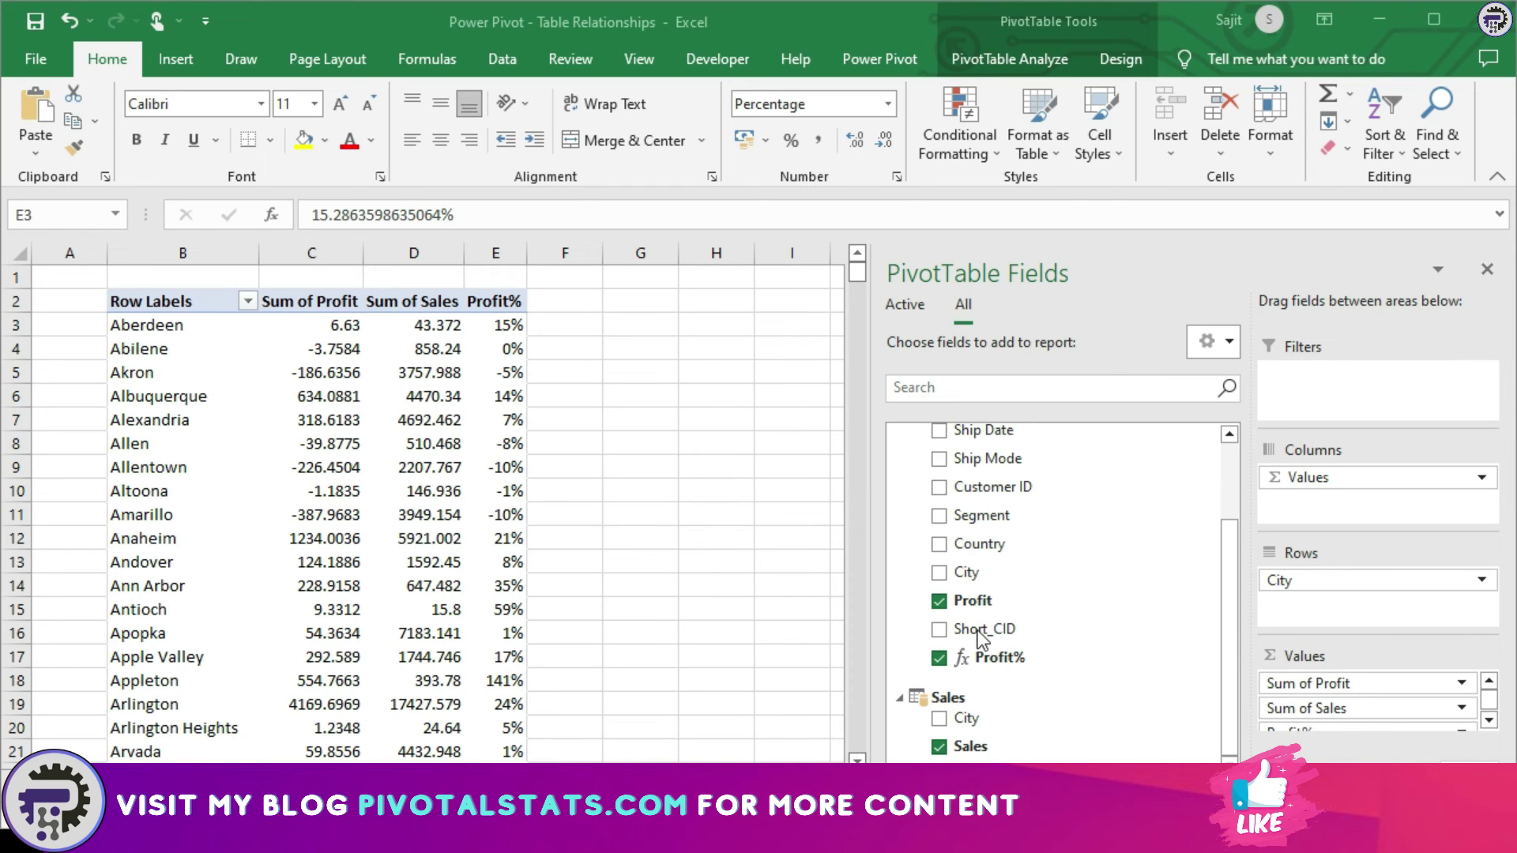
Step: Try nesting Short_CID beneath City in the Excel PivotTable rows to check Aberdeen's sales values, and remove it again
left_click_drag(980, 632, 1372, 629)
left_click_drag(984, 630, 1345, 602)
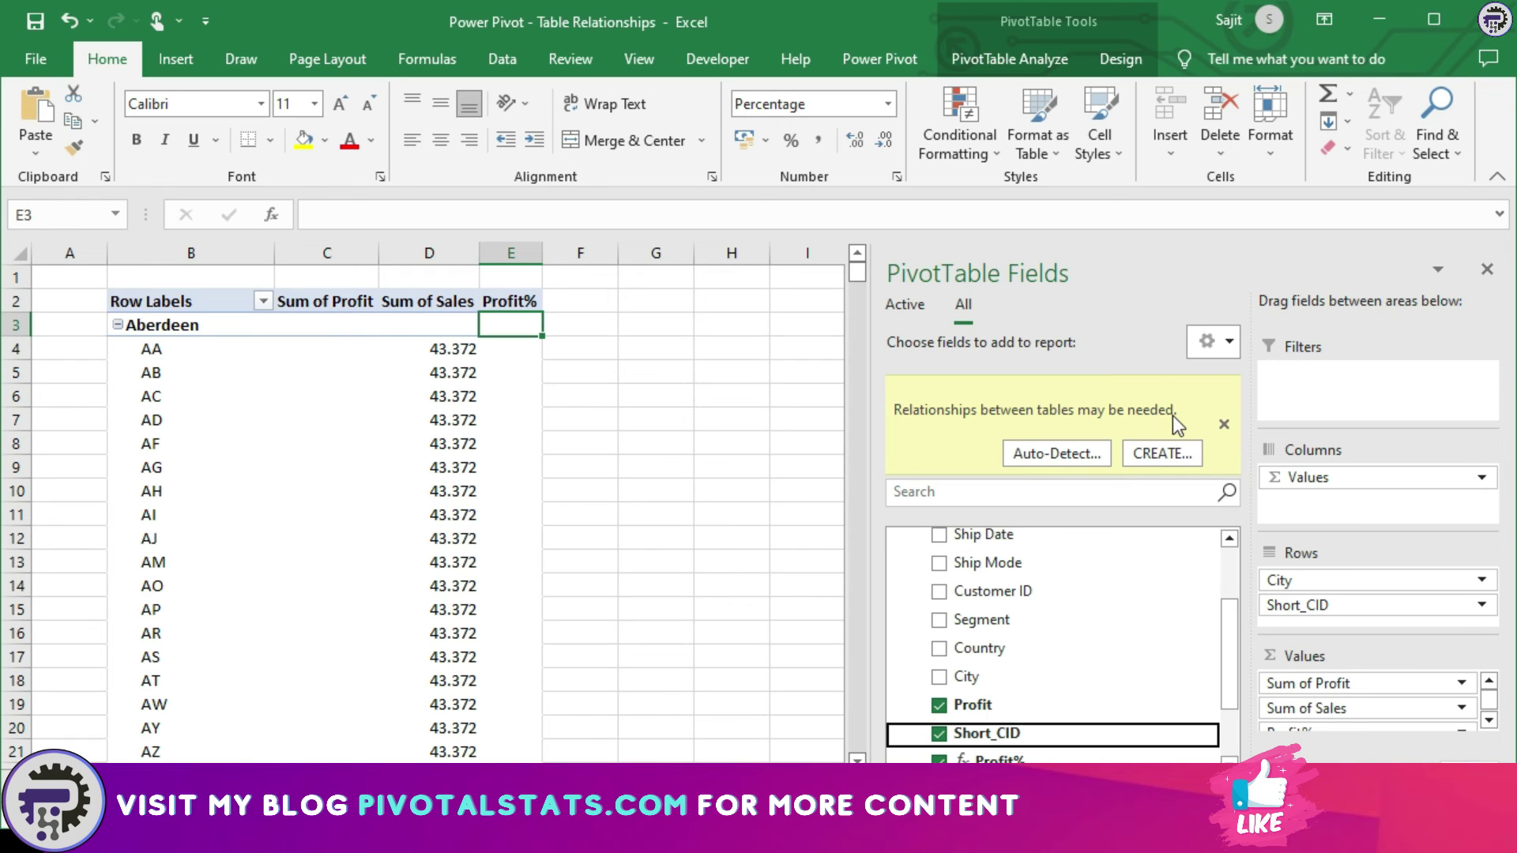
left_click(448, 355)
mouse_move(448, 360)
left_mouse_down()
mouse_move(443, 539)
mouse_move(474, 715)
mouse_move(468, 703)
left_mouse_up()
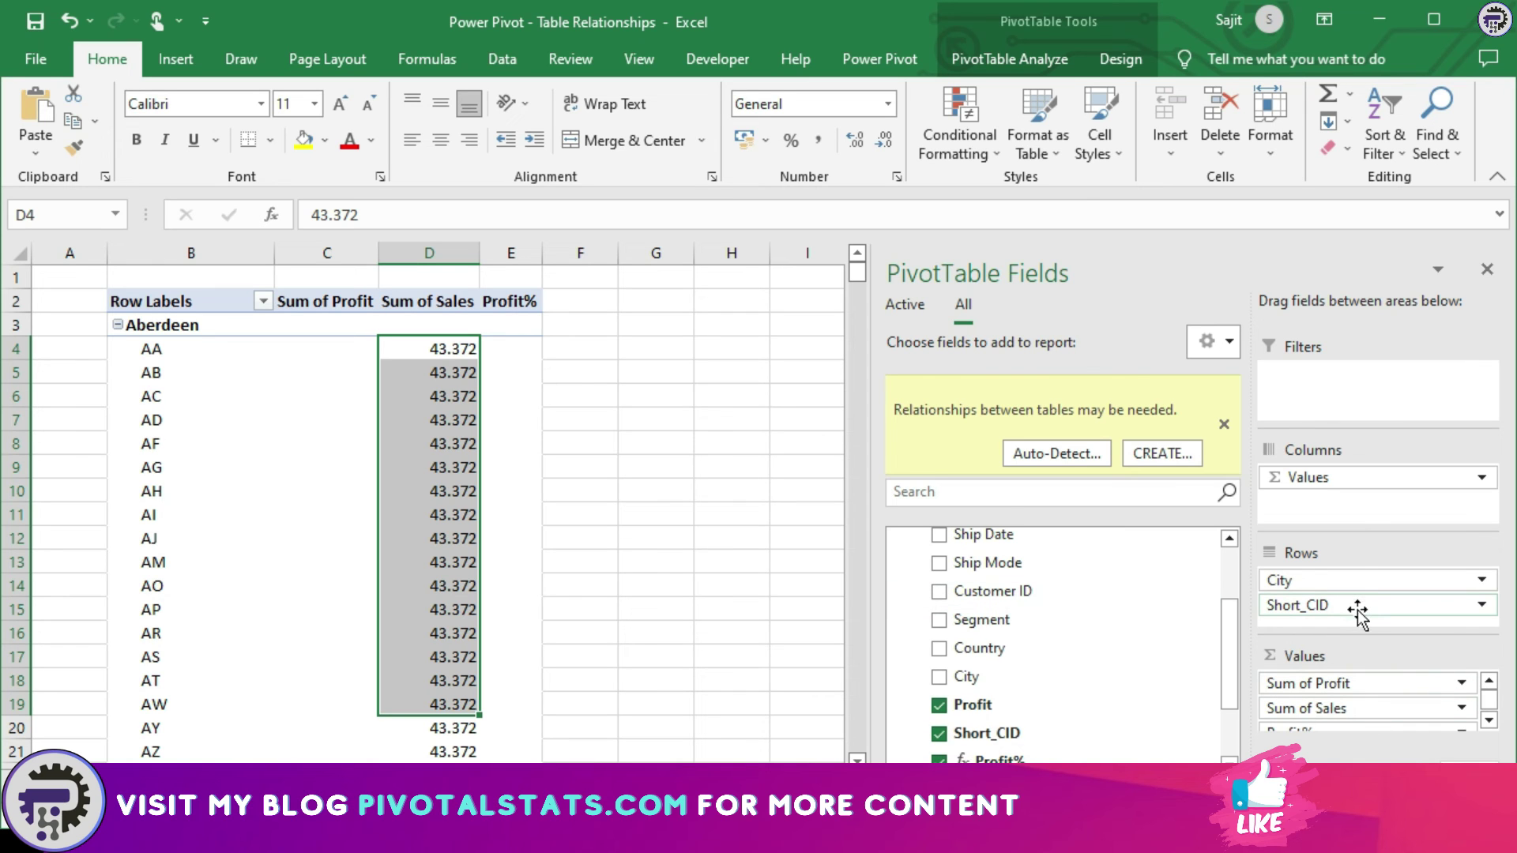
left_click_drag(1357, 612, 1134, 602)
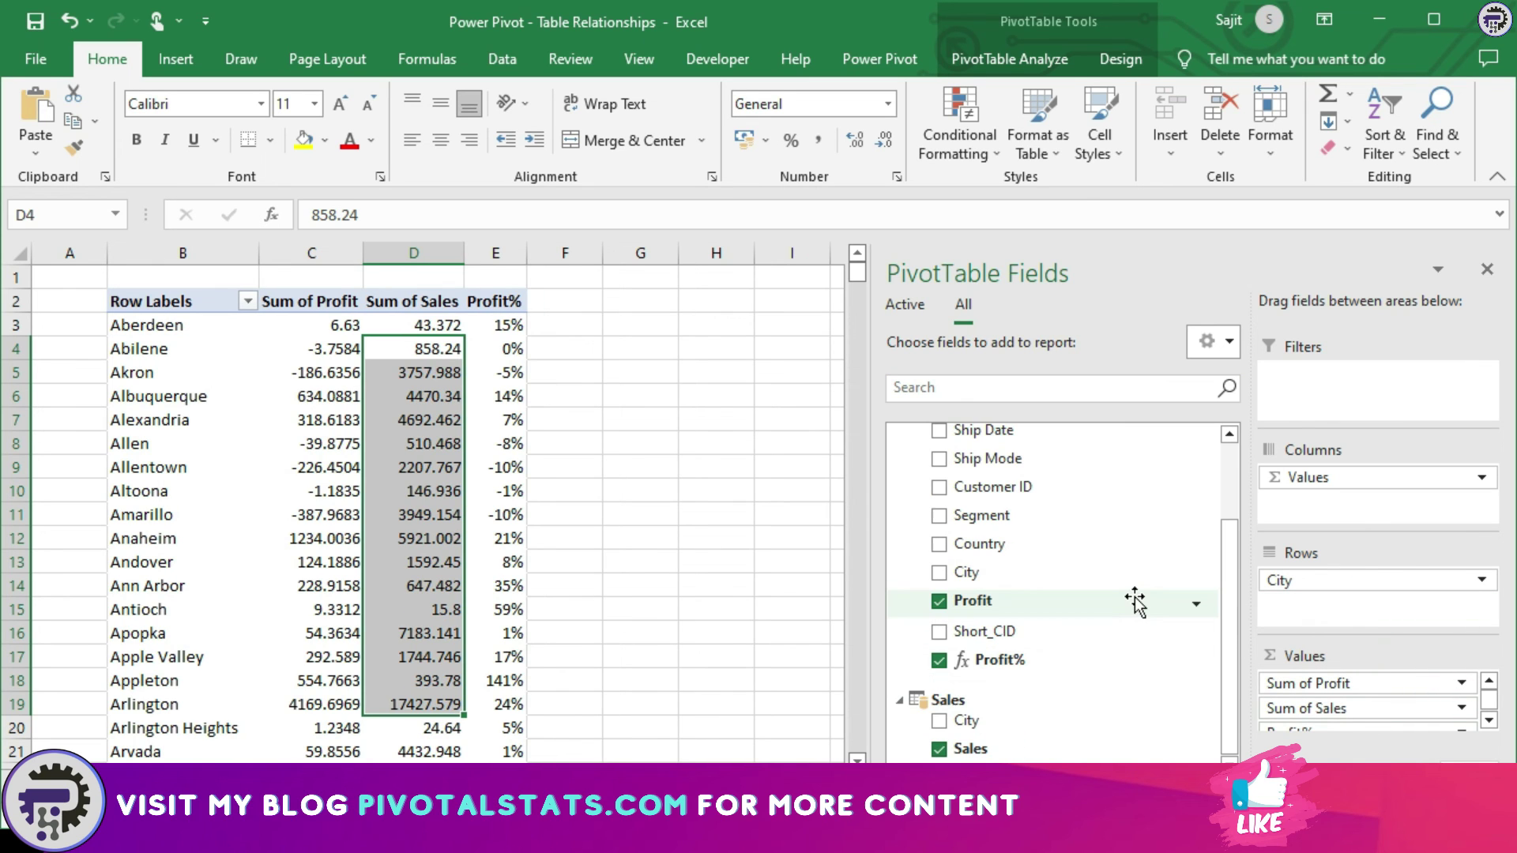
scroll(1137, 599, "up", 2)
scroll(1138, 599, "down", 2)
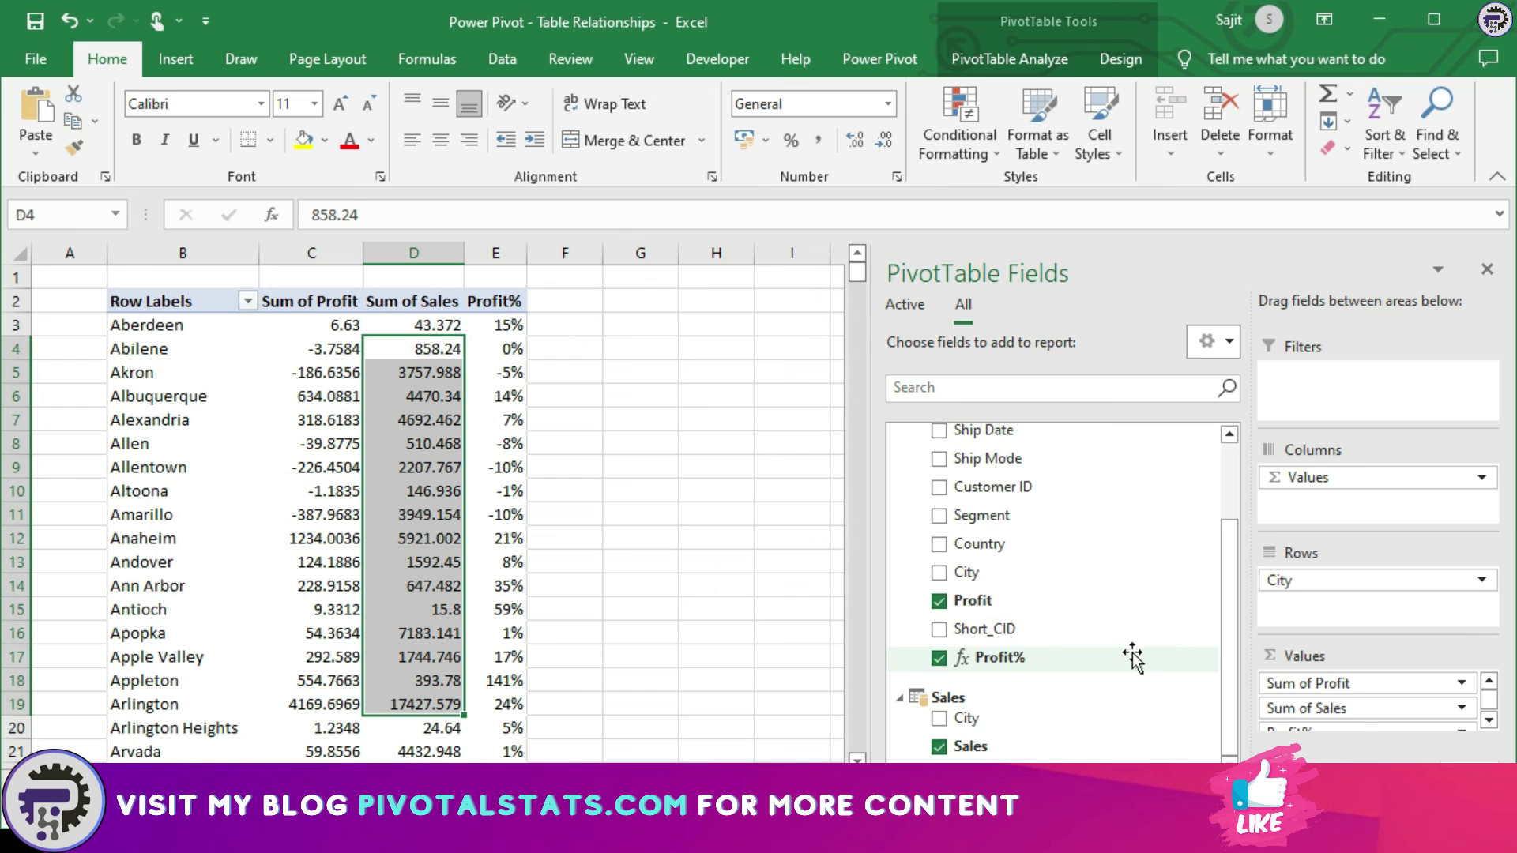
scroll(1132, 657, "up", 3)
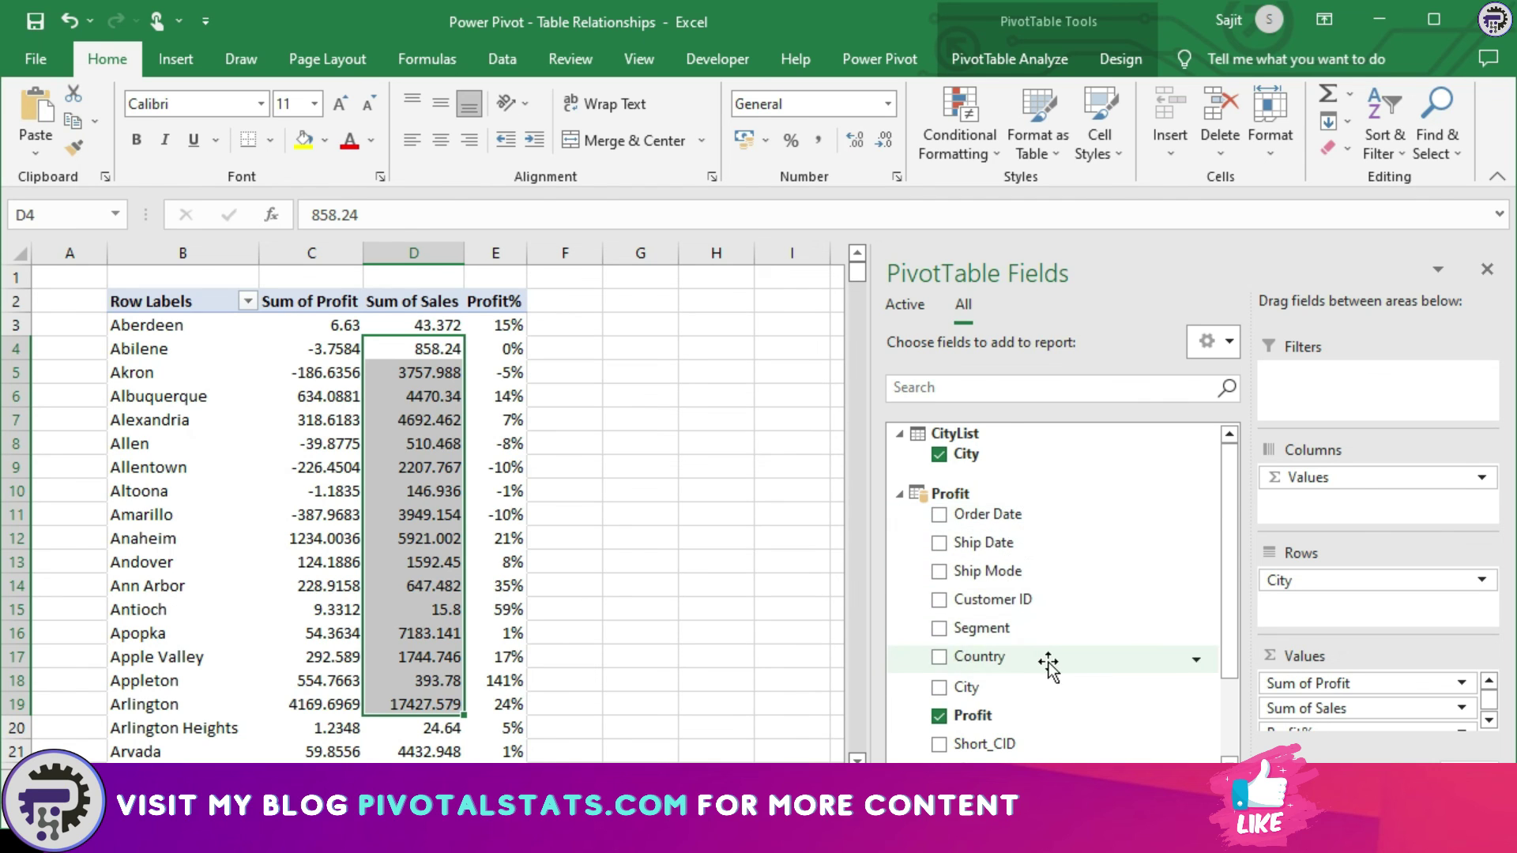
scroll(1049, 663, "down", 2)
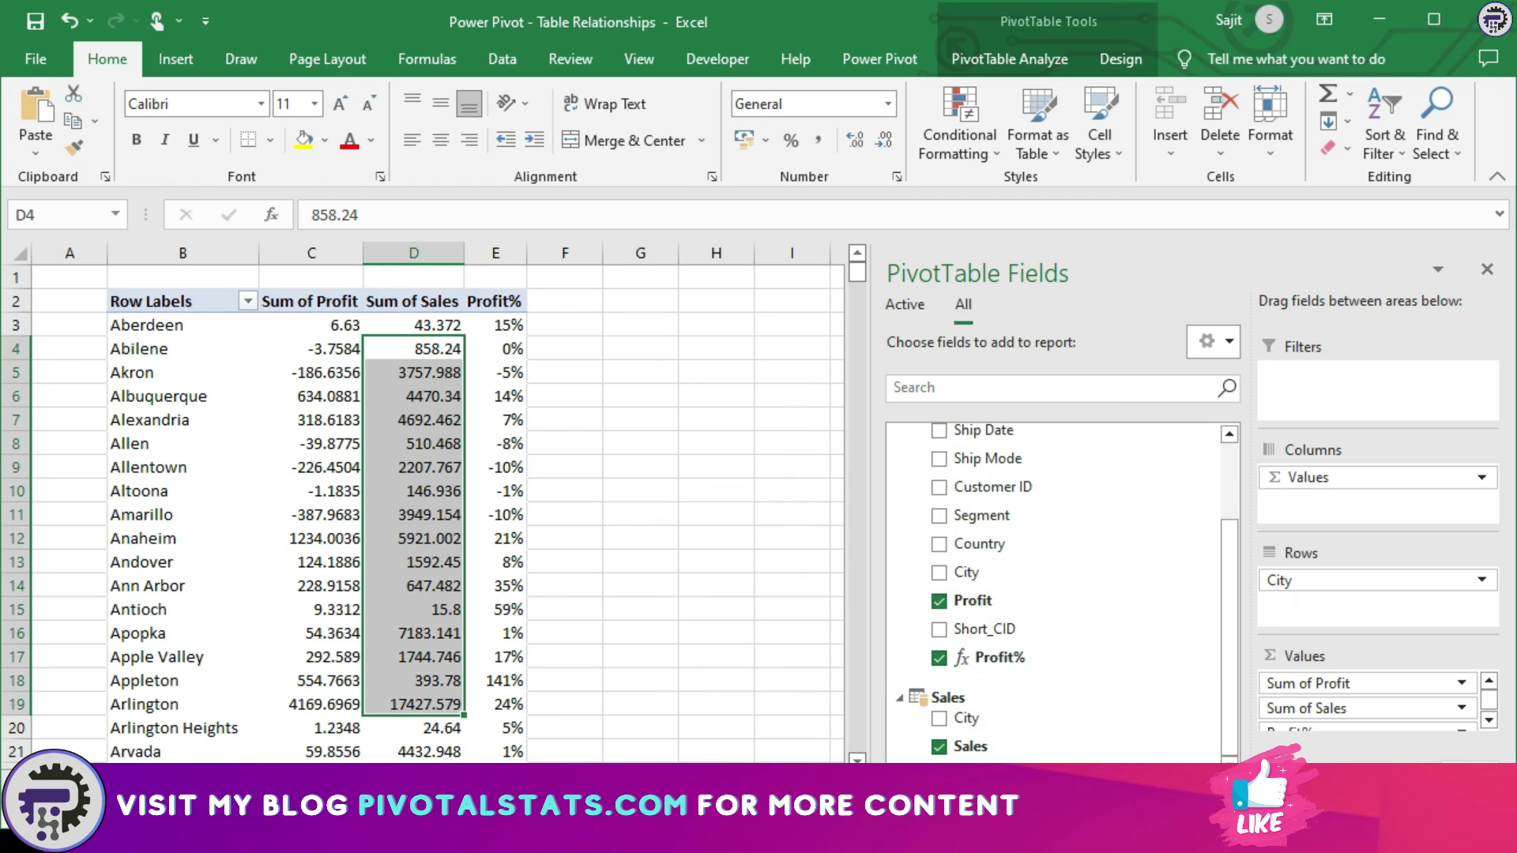